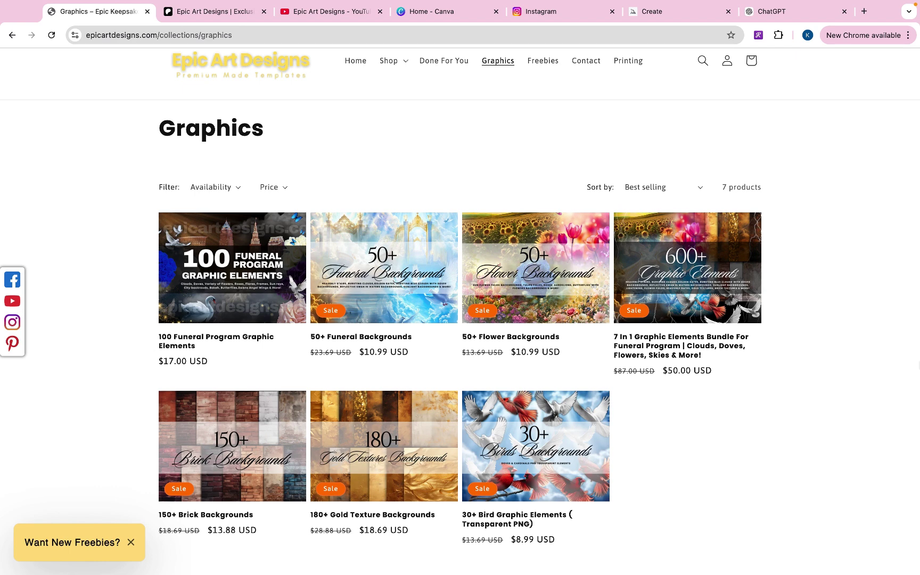
# Browse the Epic Art Designs Patreon page through Recent Posts and back up to the banner.
pyautogui.click(209, 16)
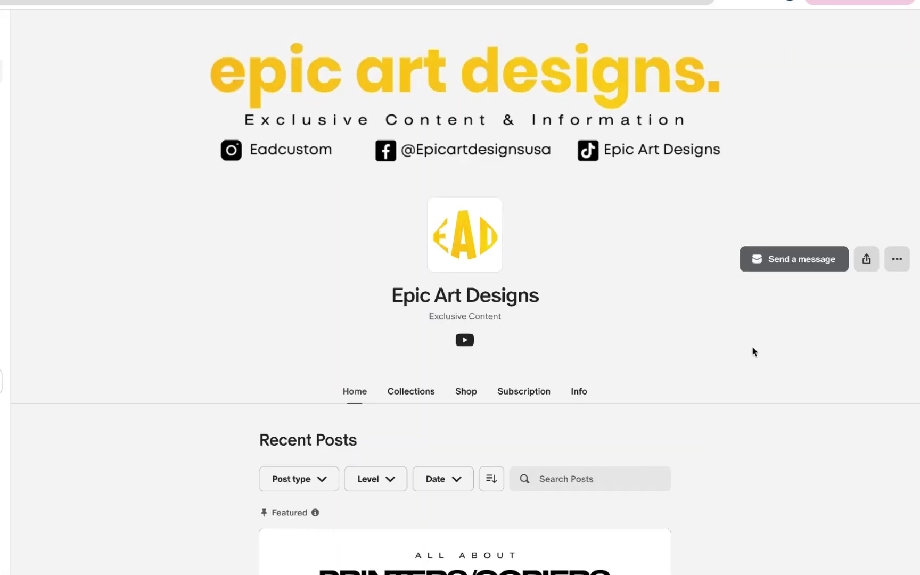
pyautogui.scroll(-2, 753, 351)
pyautogui.scroll(-3, 753, 351)
pyautogui.scroll(-1, 753, 351)
pyautogui.scroll(-3, 754, 351)
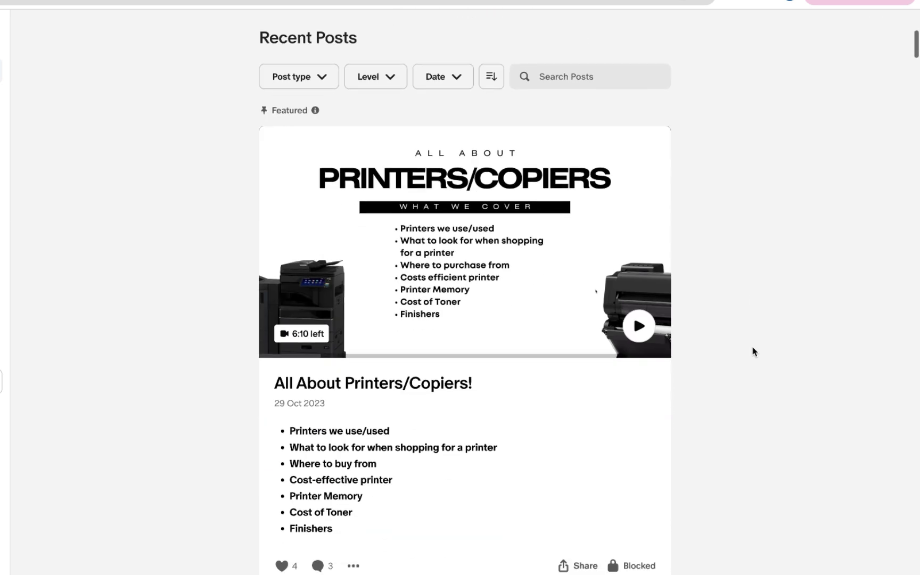
pyautogui.scroll(3, 754, 352)
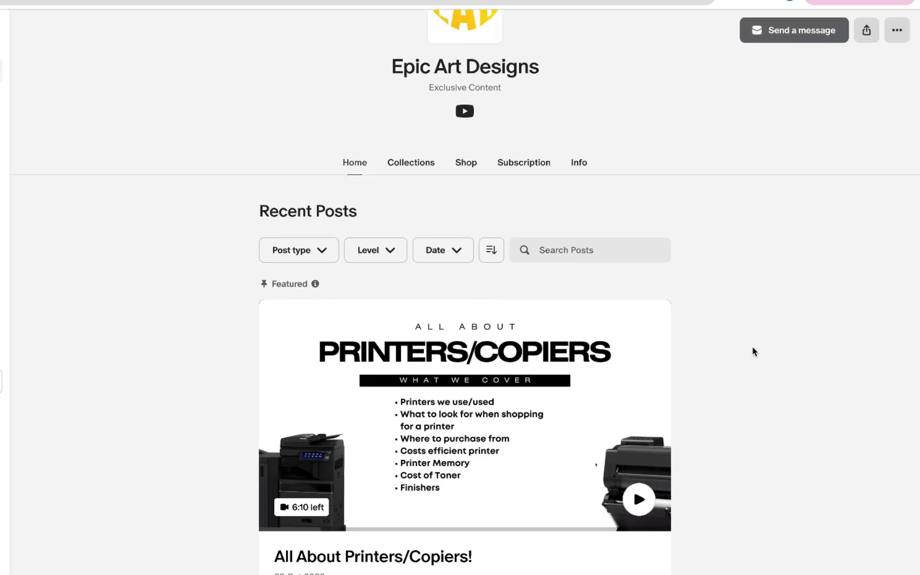
pyautogui.scroll(4, 754, 351)
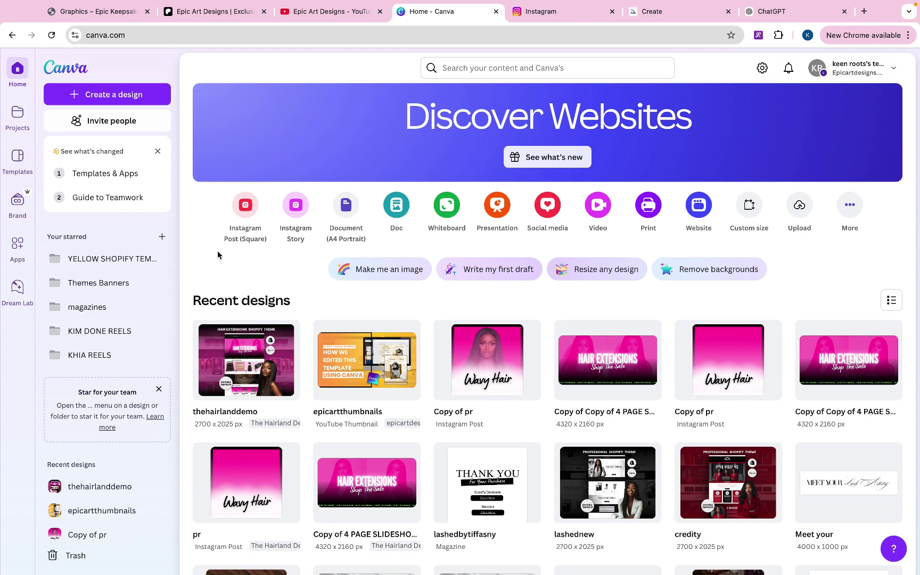
# Create a new custom-size design 17 in wide by 11 in high.
pyautogui.click(136, 101)
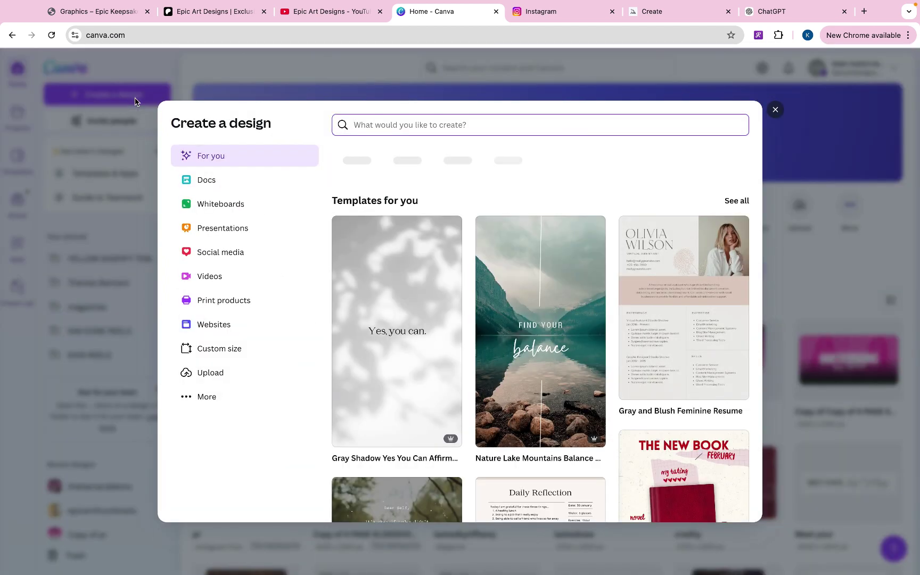
pyautogui.click(237, 350)
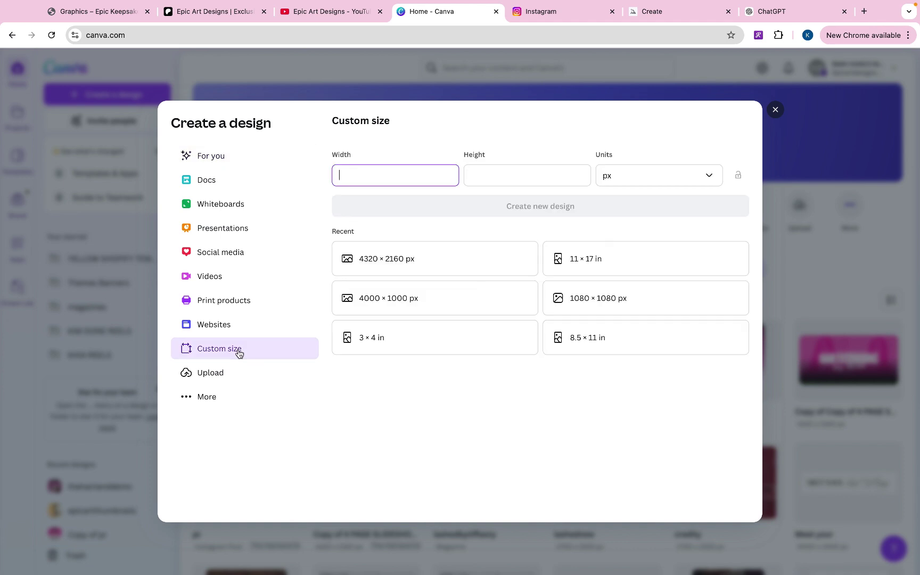
pyautogui.click(617, 179)
pyautogui.click(624, 228)
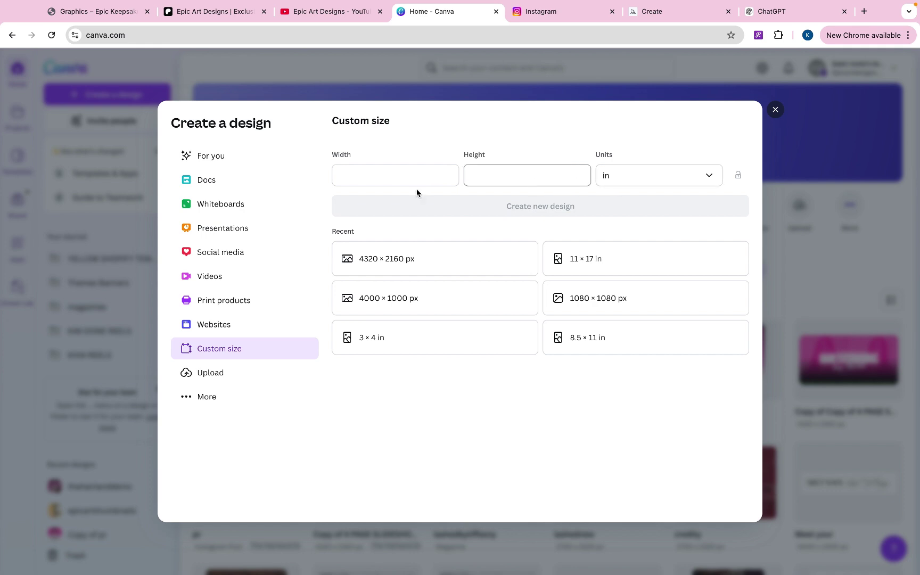
pyautogui.click(392, 181)
pyautogui.write('1')
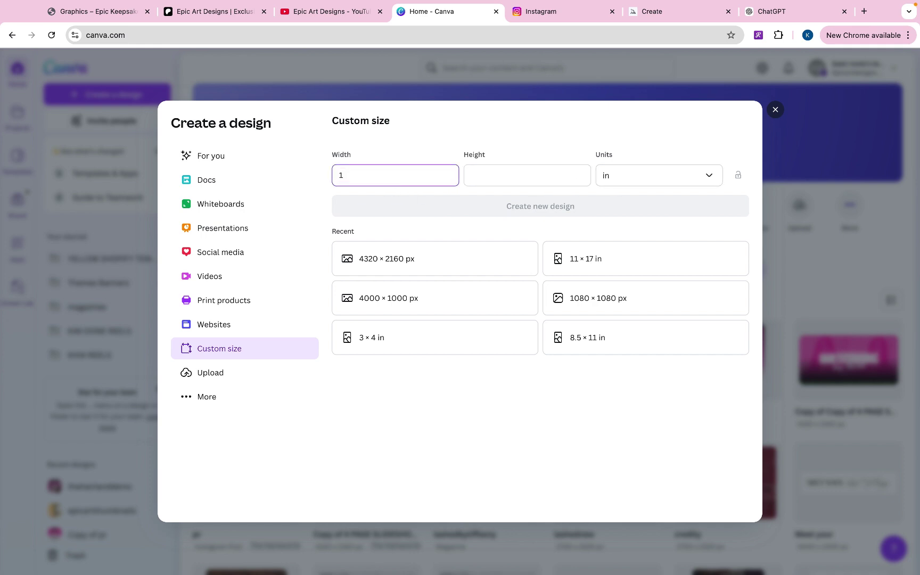
pyautogui.write('7')
pyautogui.click(505, 172)
pyautogui.write('11')
pyautogui.click(597, 215)
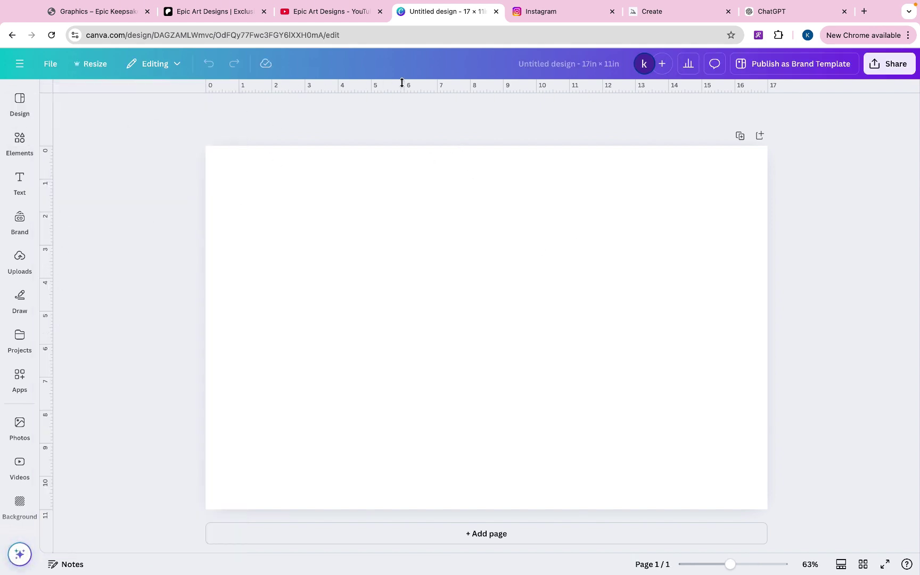
# Add a vertical guide at 8.5 in for the fold, then download the Midjourney portrait PNG.
pyautogui.click(20, 260)
pyautogui.moveTo(51, 288); pyautogui.dragTo(488, 265)
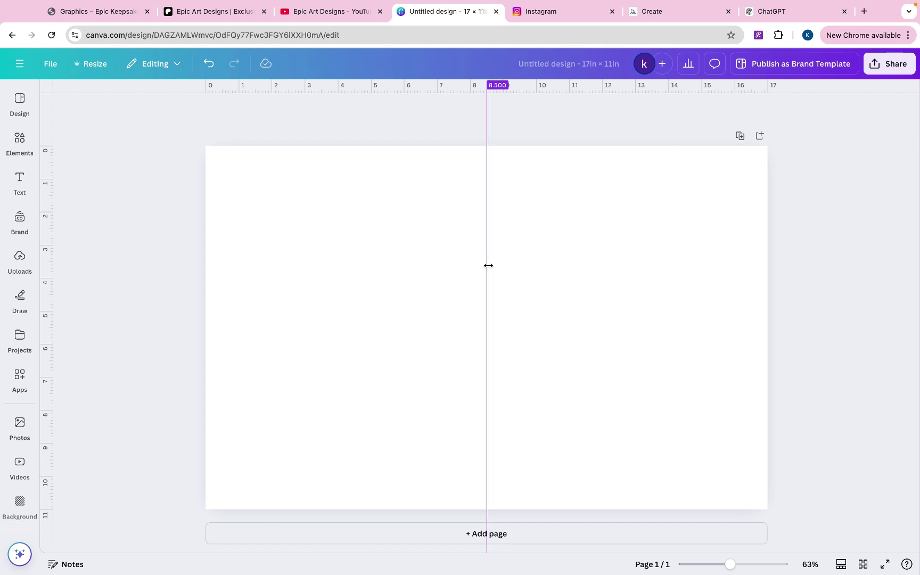
pyautogui.moveTo(488, 265); pyautogui.dragTo(488, 265)
pyautogui.click(831, 307)
pyautogui.click(642, 12)
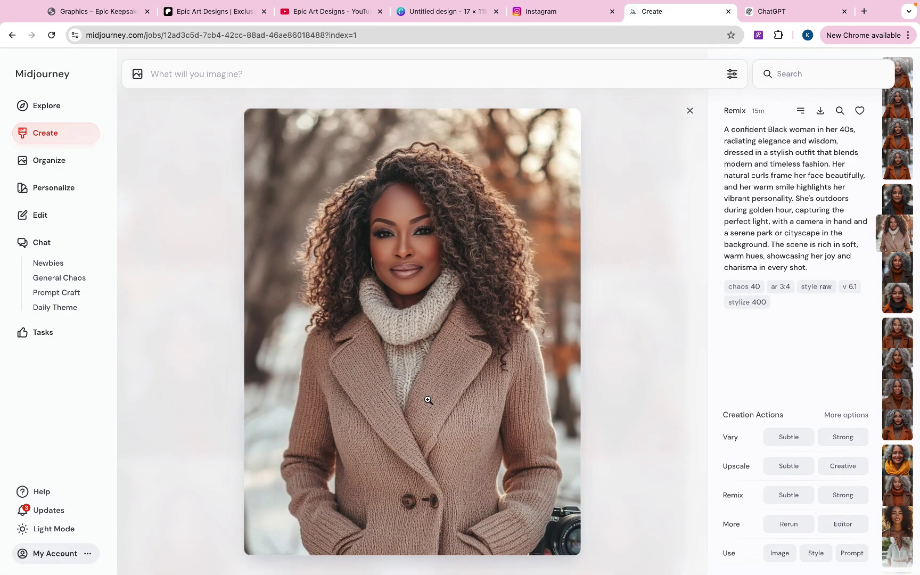
pyautogui.click(819, 110)
# Put the downloaded portrait on the page's right half, remove its background and crop off the camera.
pyautogui.click(447, 15)
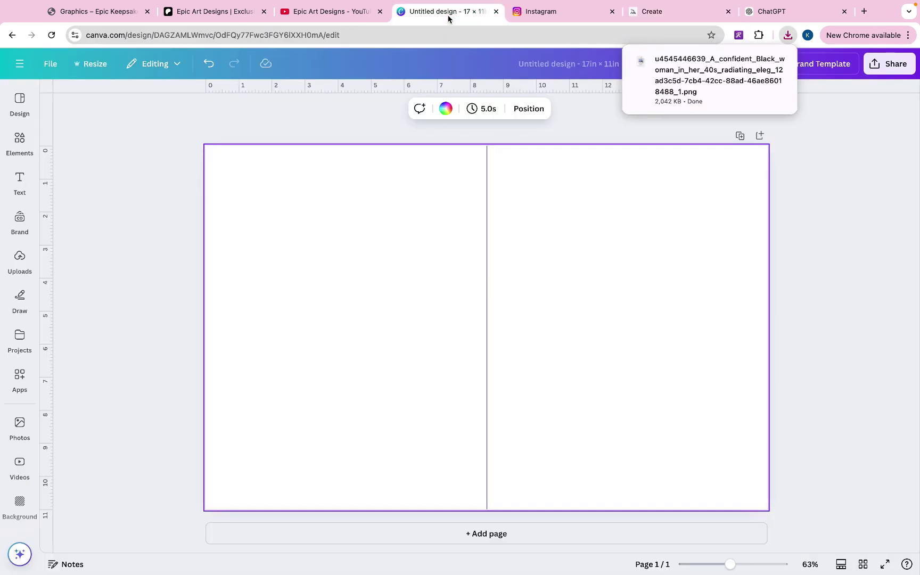
pyautogui.moveTo(703, 75); pyautogui.dragTo(586, 354)
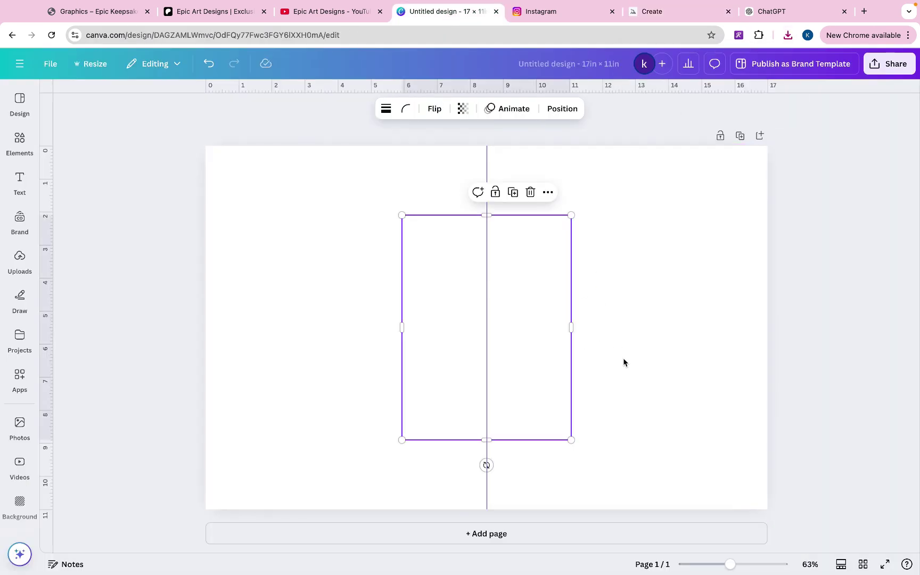
pyautogui.moveTo(550, 296); pyautogui.dragTo(688, 308)
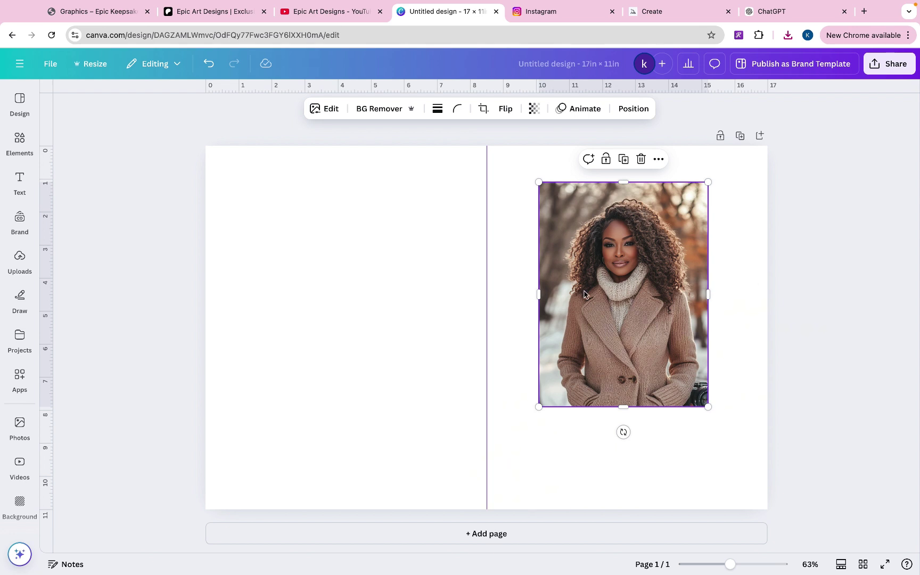
pyautogui.moveTo(599, 286); pyautogui.dragTo(593, 287)
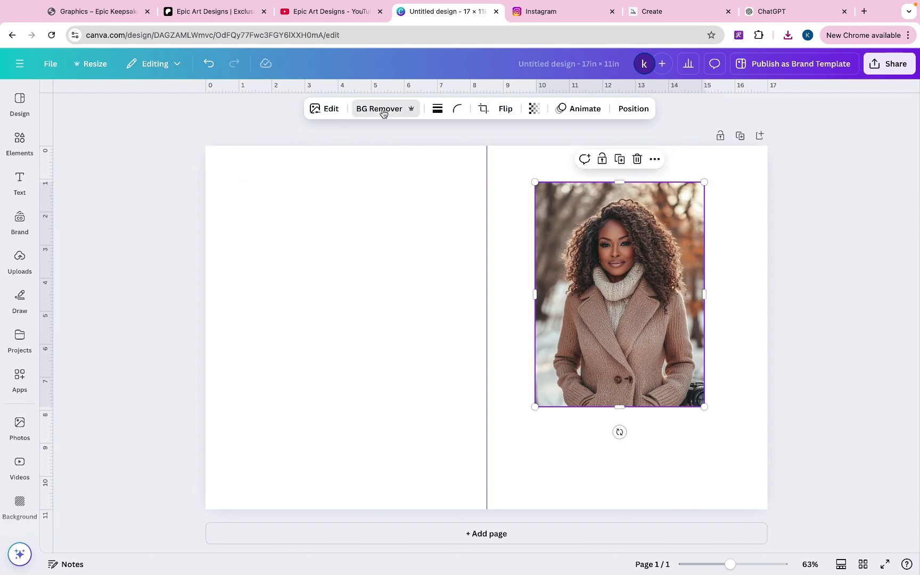
pyautogui.click(381, 109)
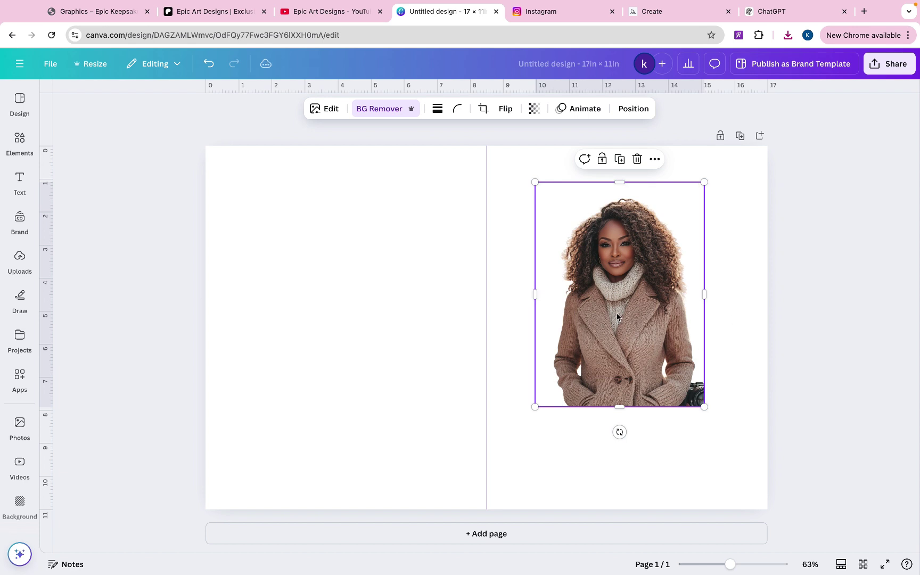
pyautogui.moveTo(619, 317); pyautogui.dragTo(621, 331)
pyautogui.moveTo(709, 390); pyautogui.dragTo(696, 391)
# Set the page background to a dark brown from the photo's colours.
pyautogui.click(725, 352)
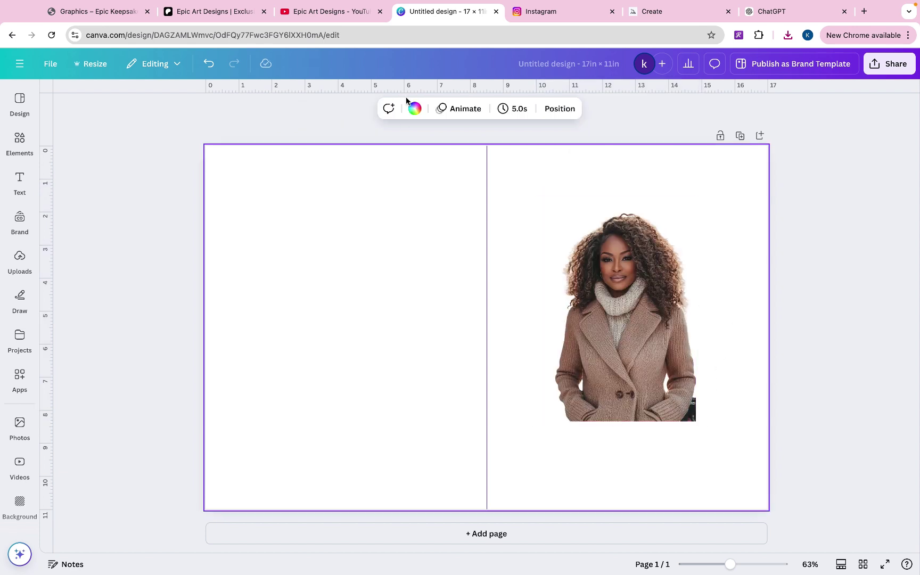
pyautogui.click(414, 111)
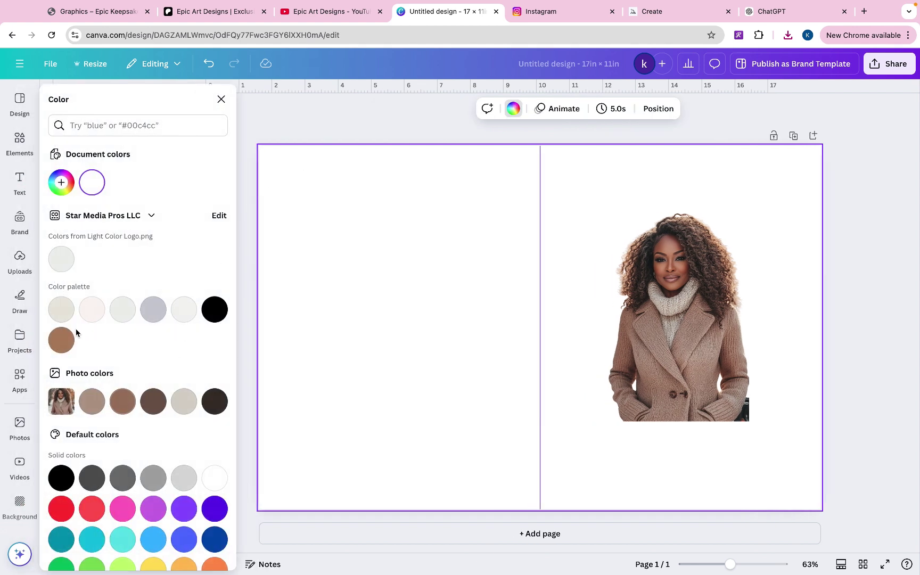
pyautogui.click(66, 341)
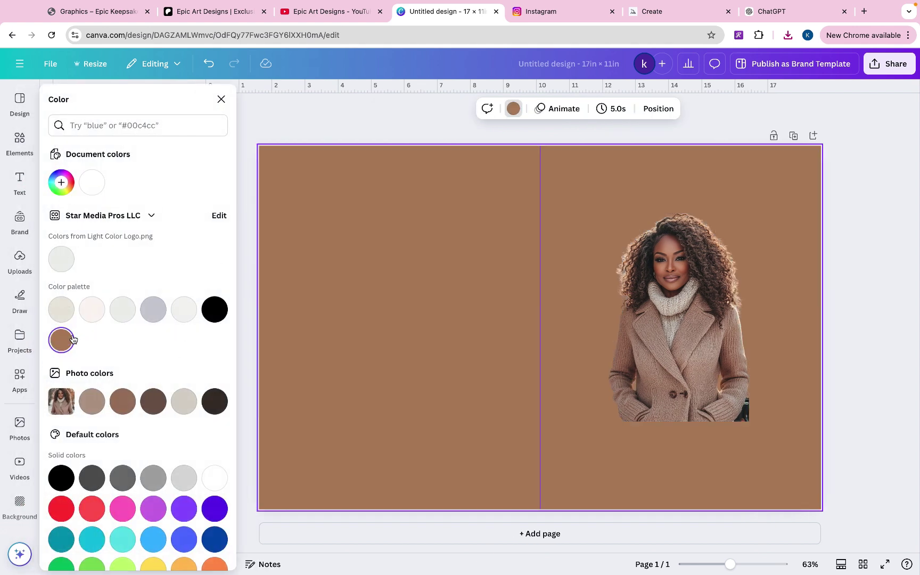
pyautogui.click(88, 400)
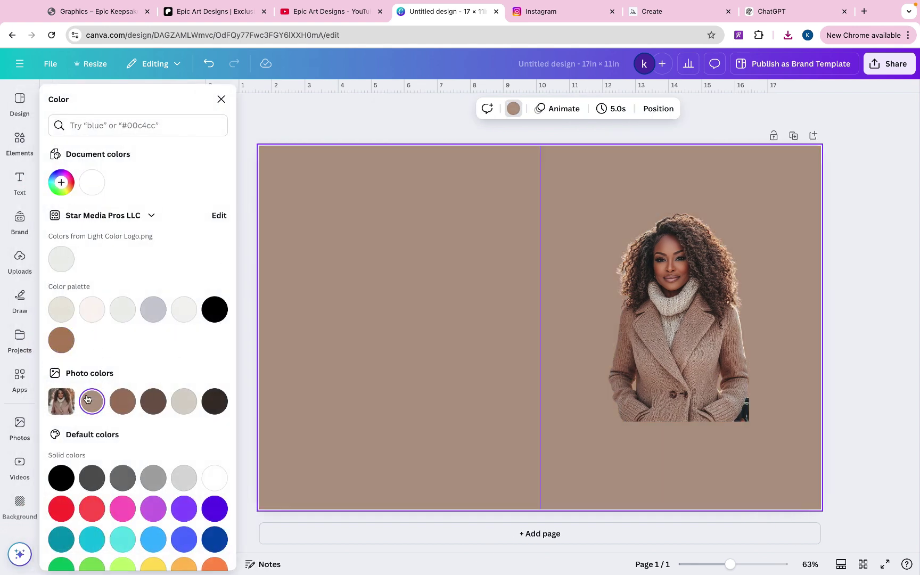
pyautogui.click(155, 405)
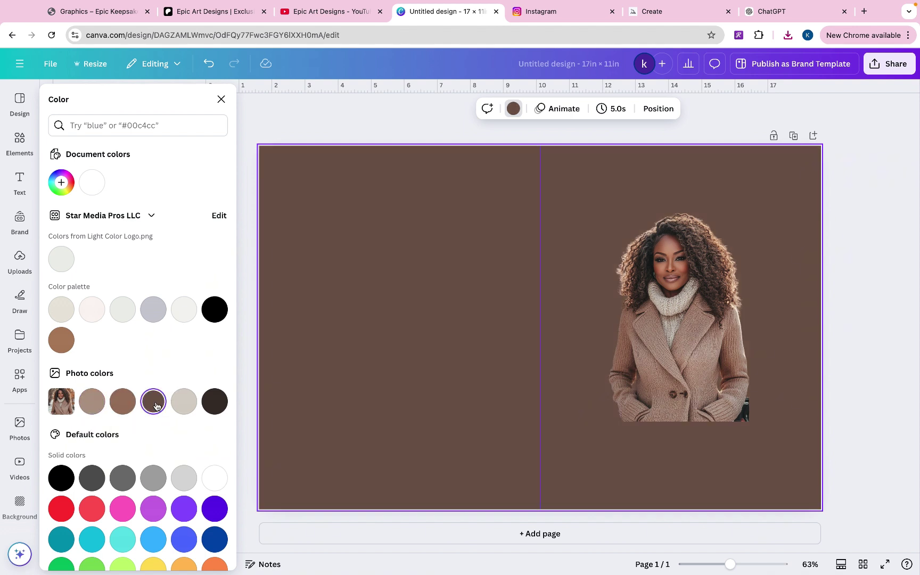
# Move the portrait higher on the right half and trim a little off its top.
pyautogui.click(649, 283)
pyautogui.moveTo(649, 259); pyautogui.dragTo(653, 215)
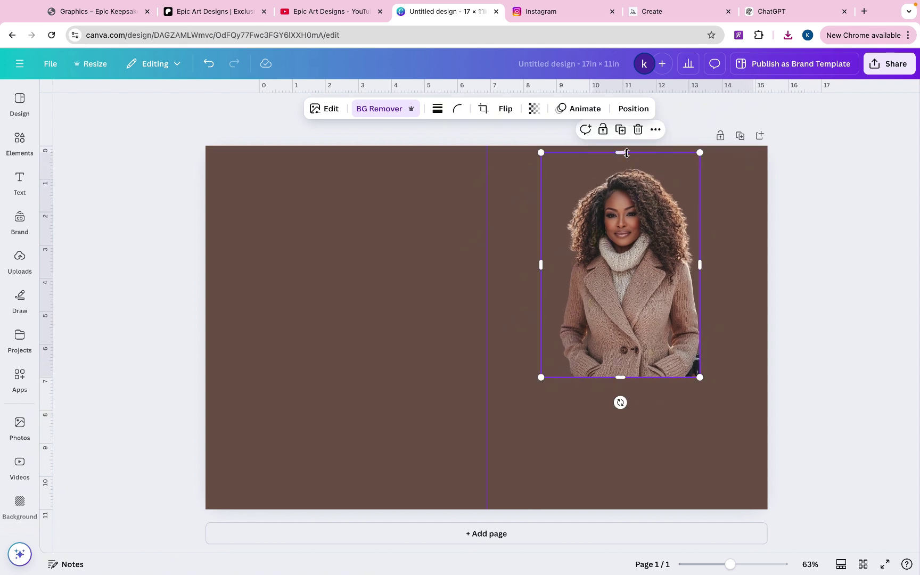
pyautogui.moveTo(626, 154); pyautogui.dragTo(626, 159)
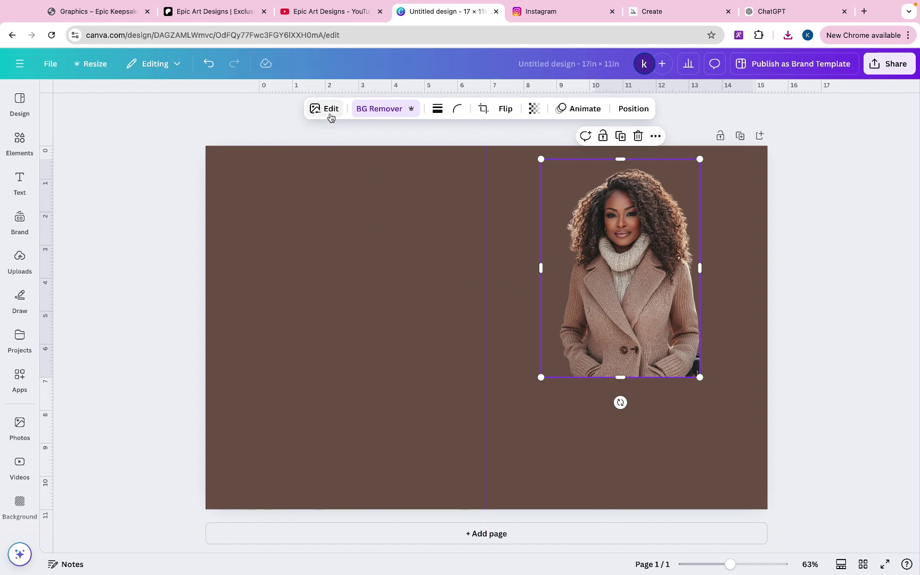
# Adjust the woman's portrait to vignette 94 and clarity 66.
pyautogui.click(330, 109)
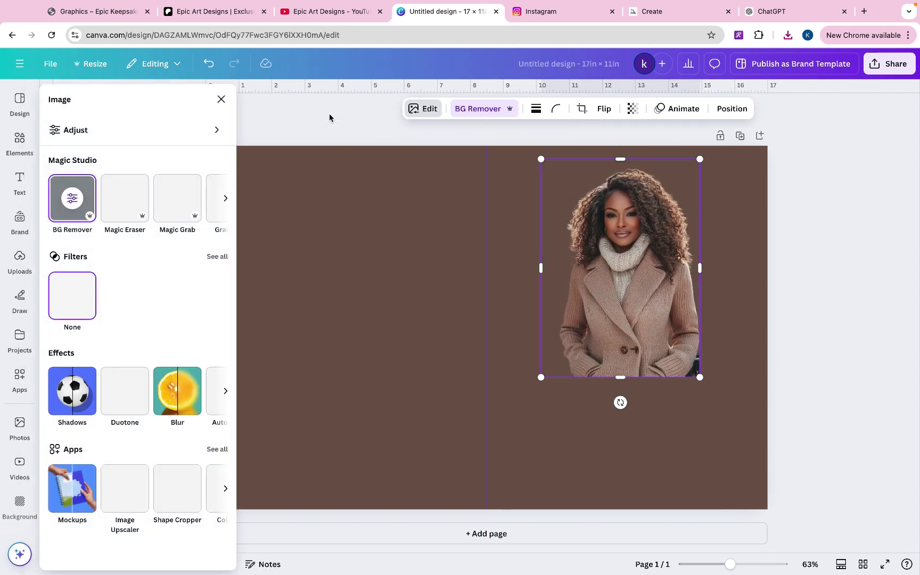
pyautogui.click(94, 131)
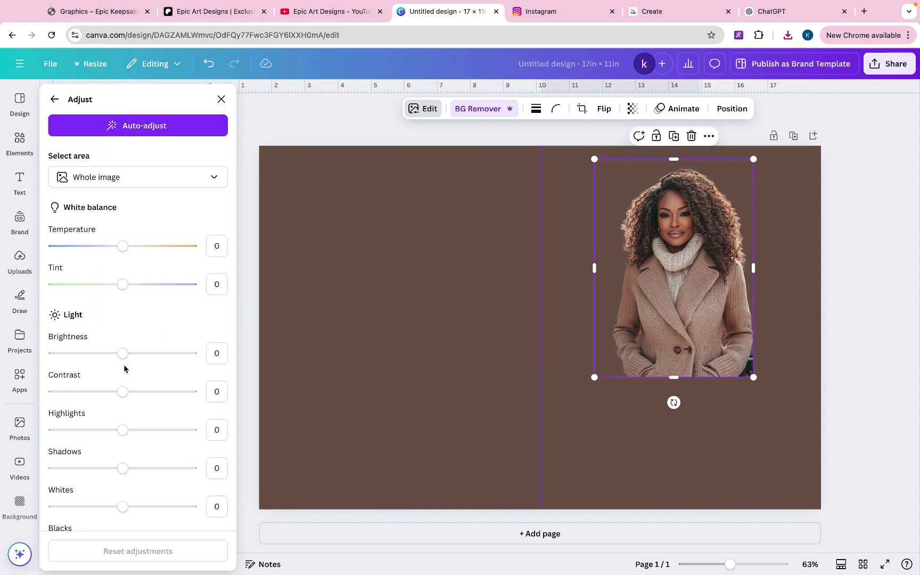
pyautogui.scroll(-6, 123, 367)
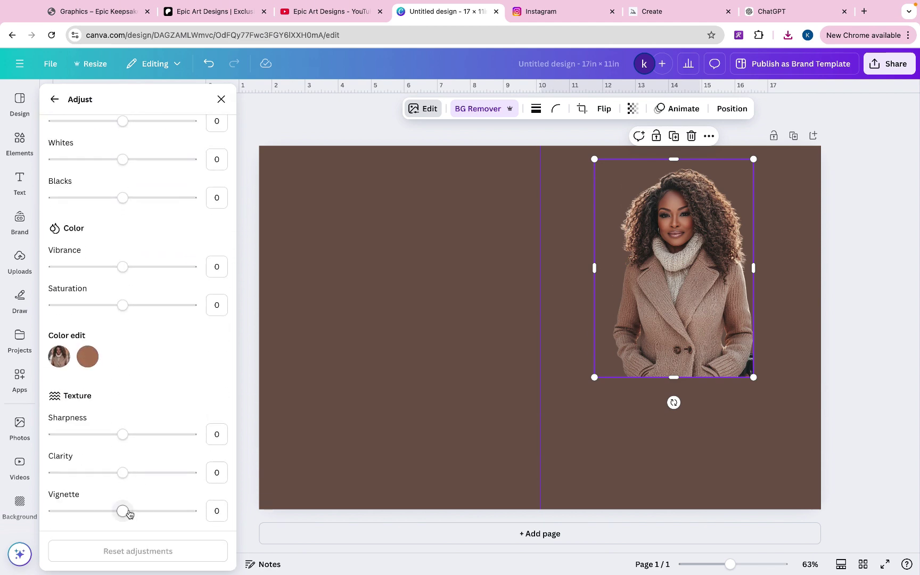
pyautogui.moveTo(123, 511); pyautogui.dragTo(162, 512)
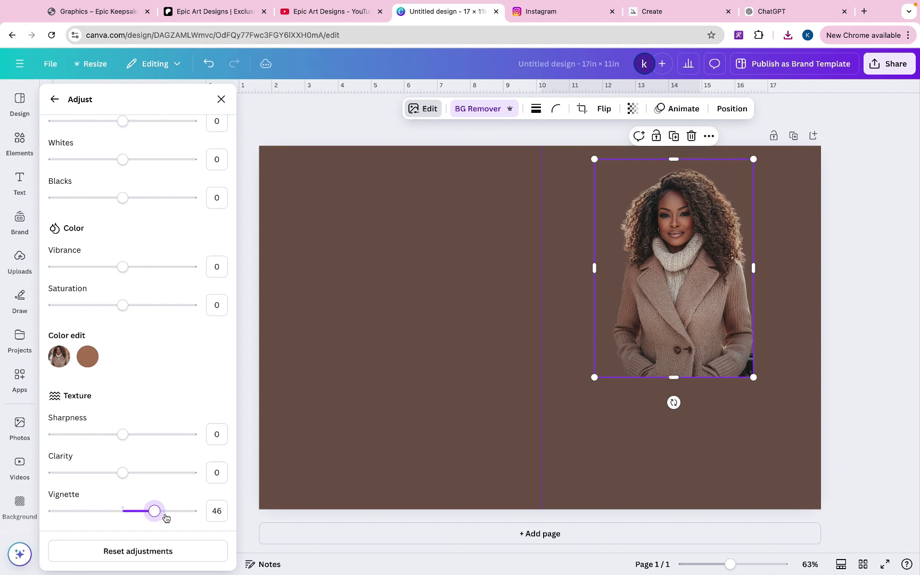
pyautogui.moveTo(169, 517); pyautogui.dragTo(180, 515)
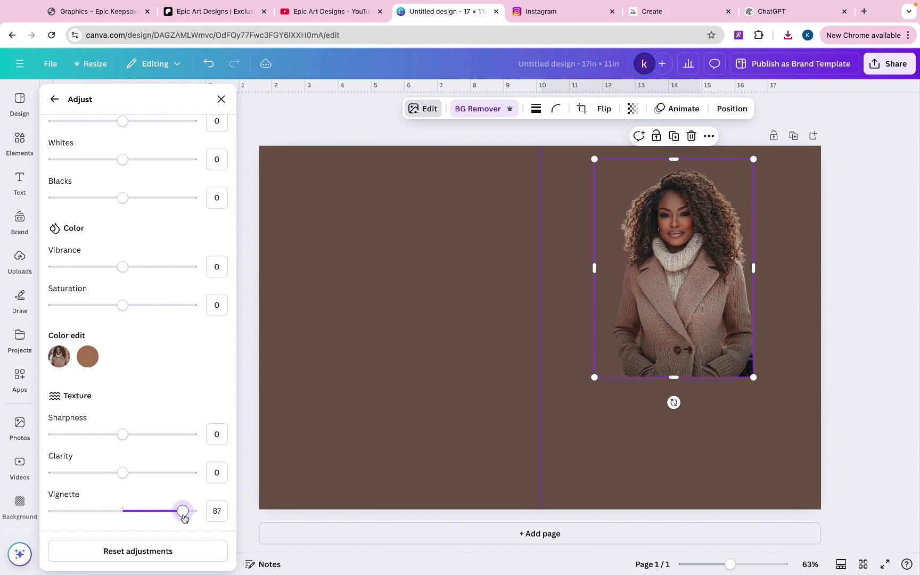
pyautogui.moveTo(184, 515); pyautogui.dragTo(190, 517)
pyautogui.scroll(2, 123, 371)
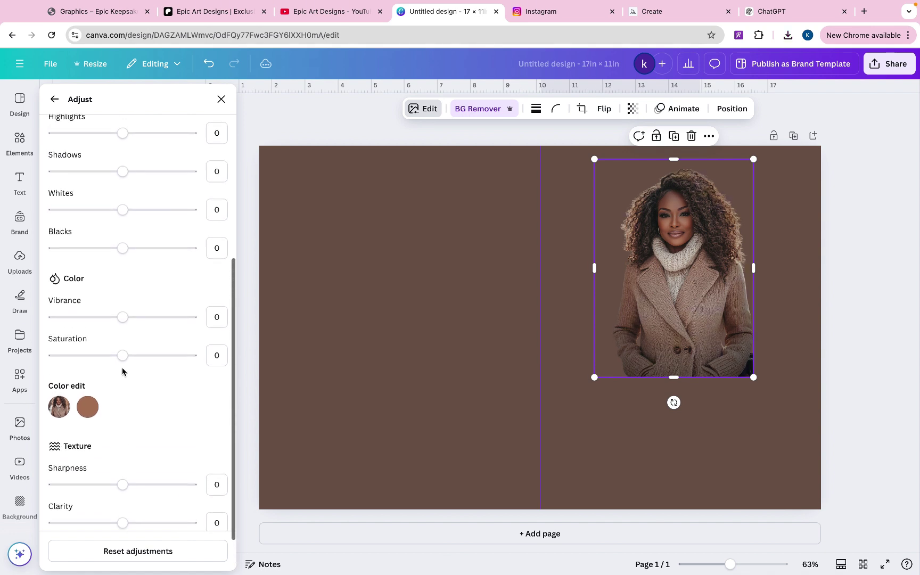
pyautogui.scroll(-2, 127, 415)
pyautogui.moveTo(126, 468); pyautogui.dragTo(149, 475)
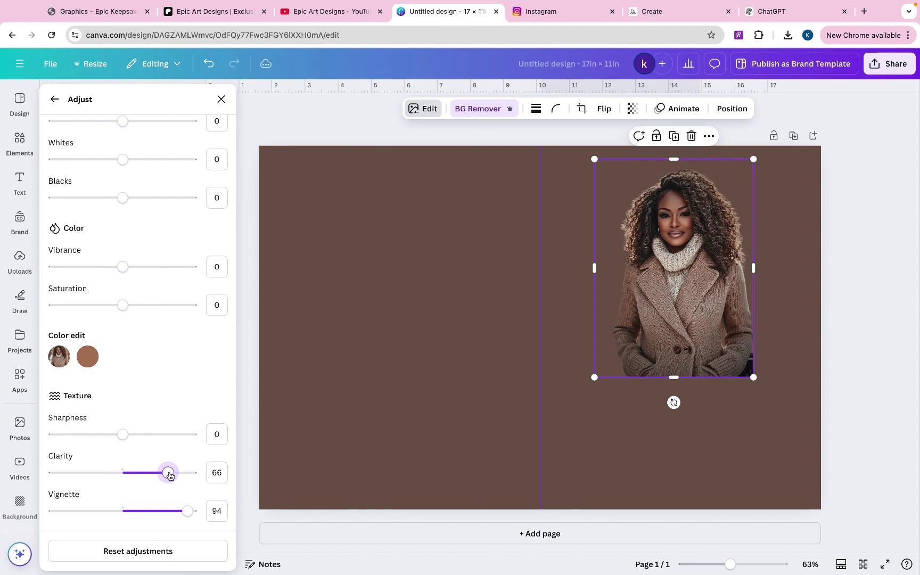
pyautogui.click(743, 287)
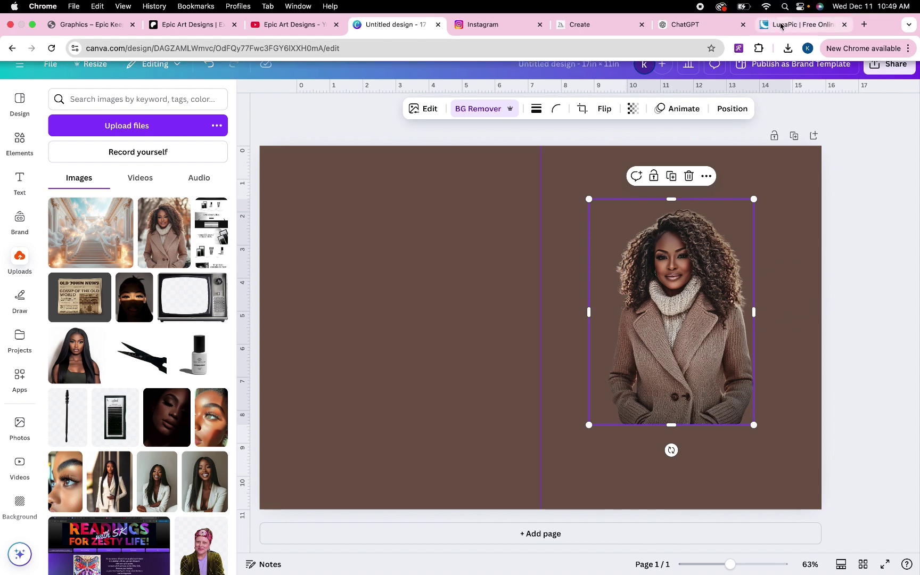
# In LunaPic's Borders > Edge Fade Border, pick the heavenly staircase image from the 50graphicskies folder.
pyautogui.click(781, 26)
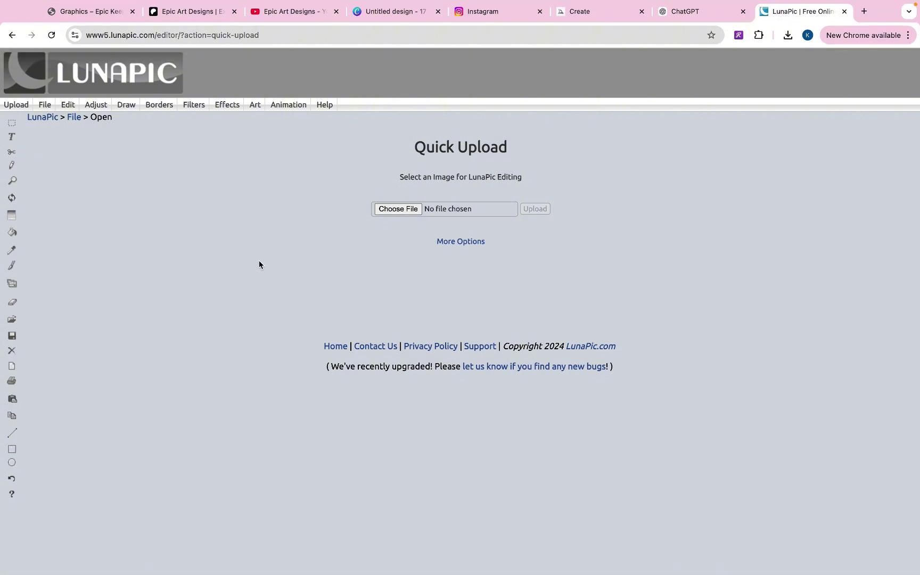
pyautogui.moveTo(179, 115)
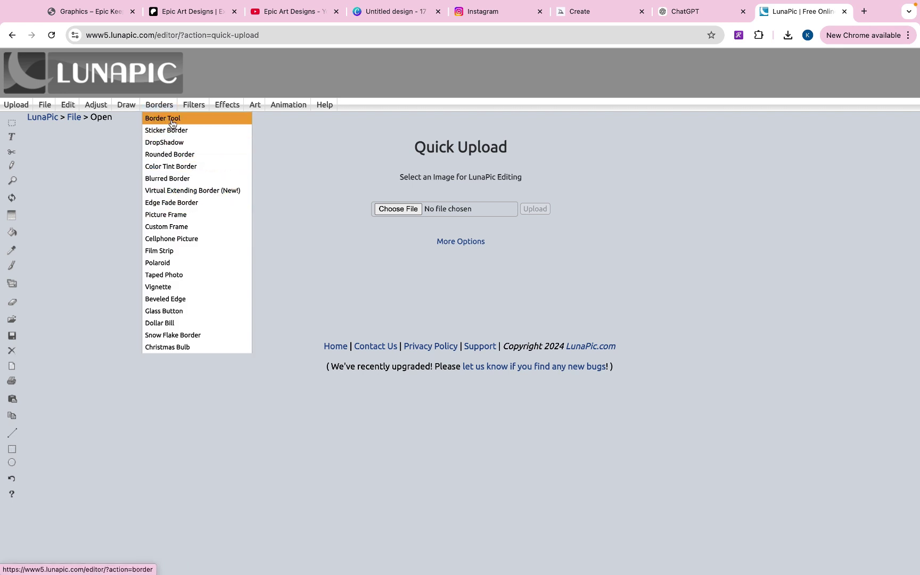
pyautogui.click(171, 204)
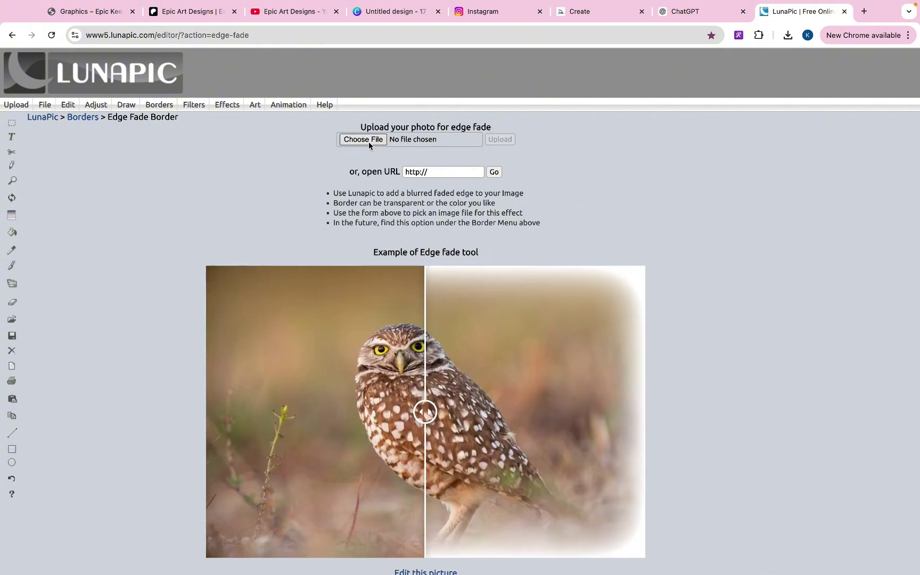
pyautogui.click(370, 140)
pyautogui.scroll(-5, 431, 344)
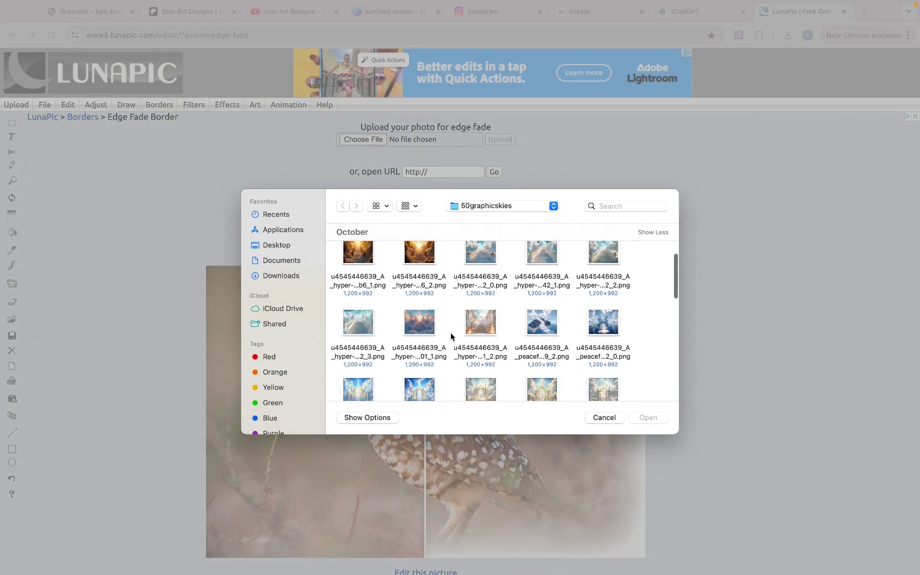
pyautogui.rightClick(476, 302)
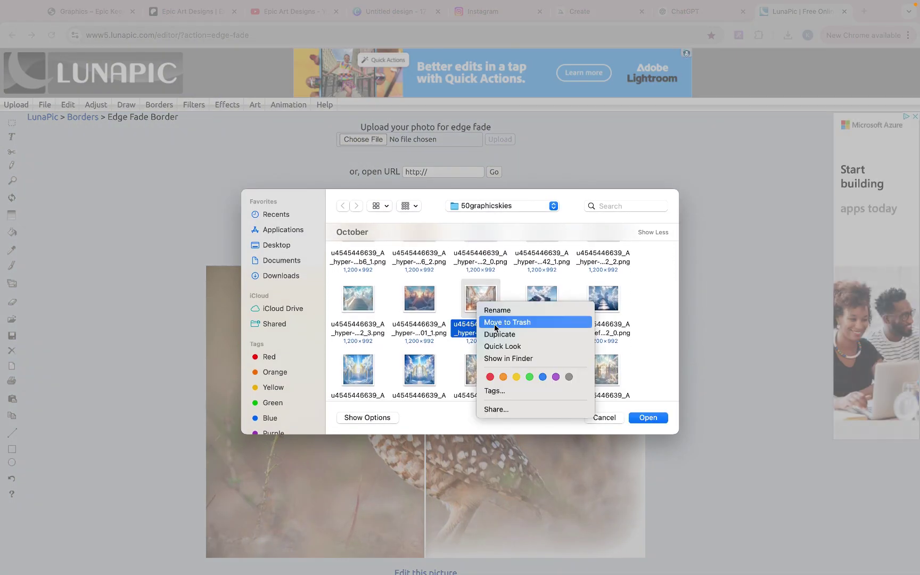
pyautogui.click(496, 344)
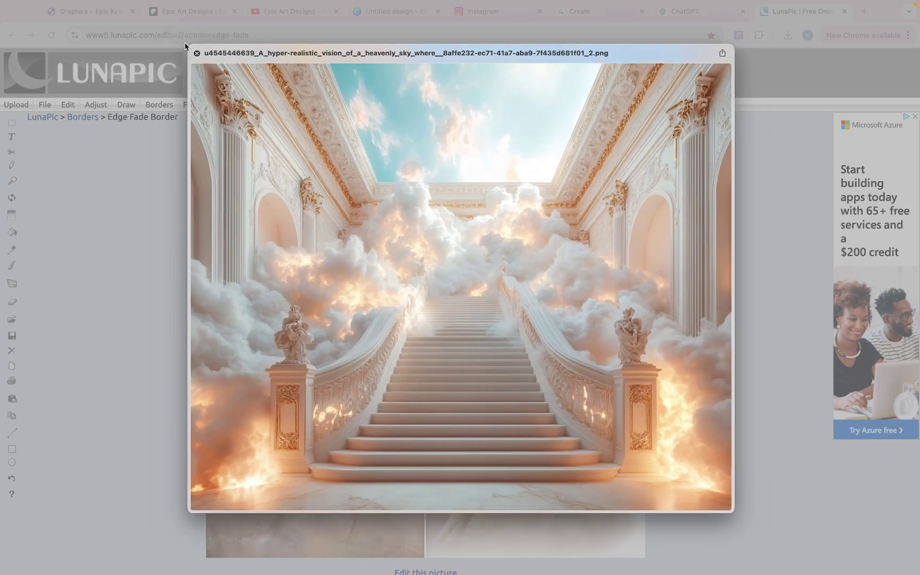
pyautogui.click(184, 42)
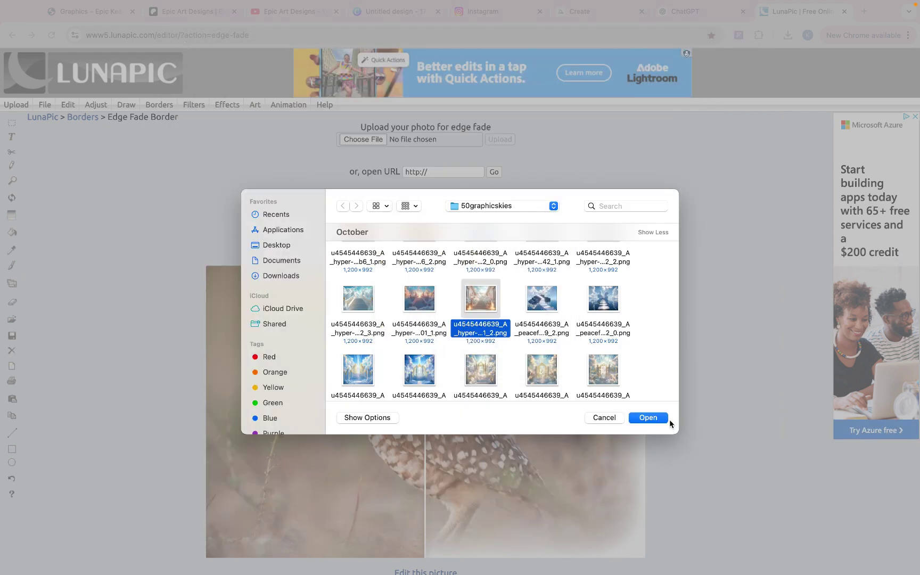
# Upload the staircase image, apply an edge fade with border size 150, and save it.
pyautogui.click(661, 417)
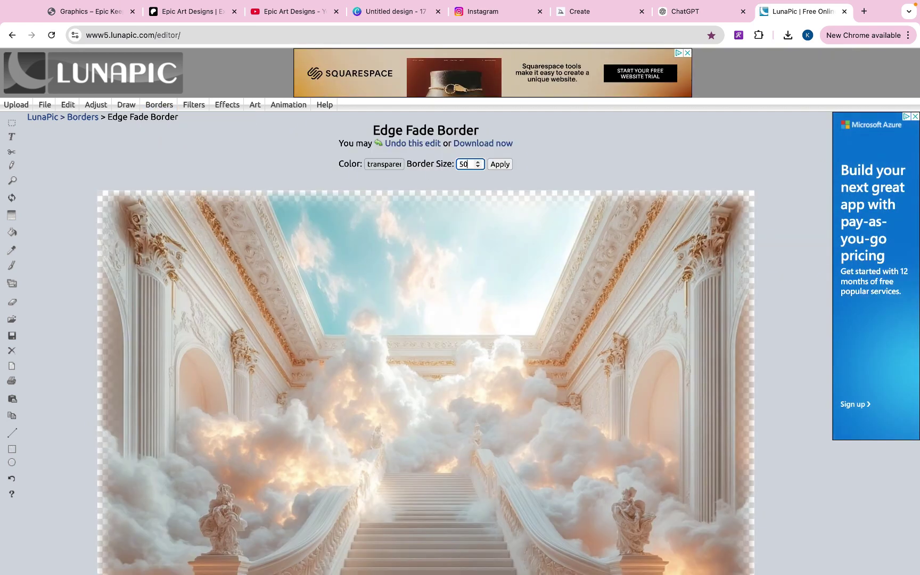
pyautogui.click(508, 169)
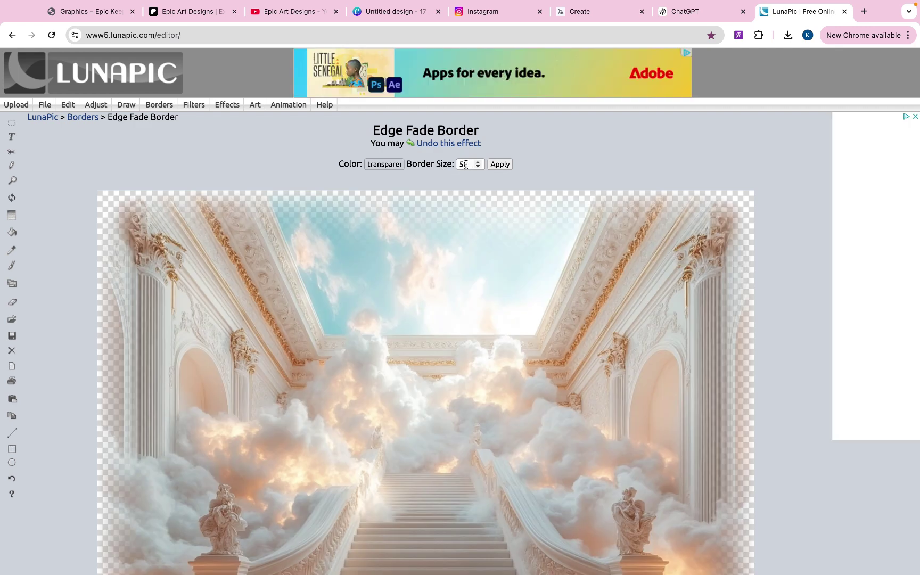
pyautogui.click(459, 164)
pyautogui.write('13')
pyautogui.press('Return')
pyautogui.scroll(-5, 788, 235)
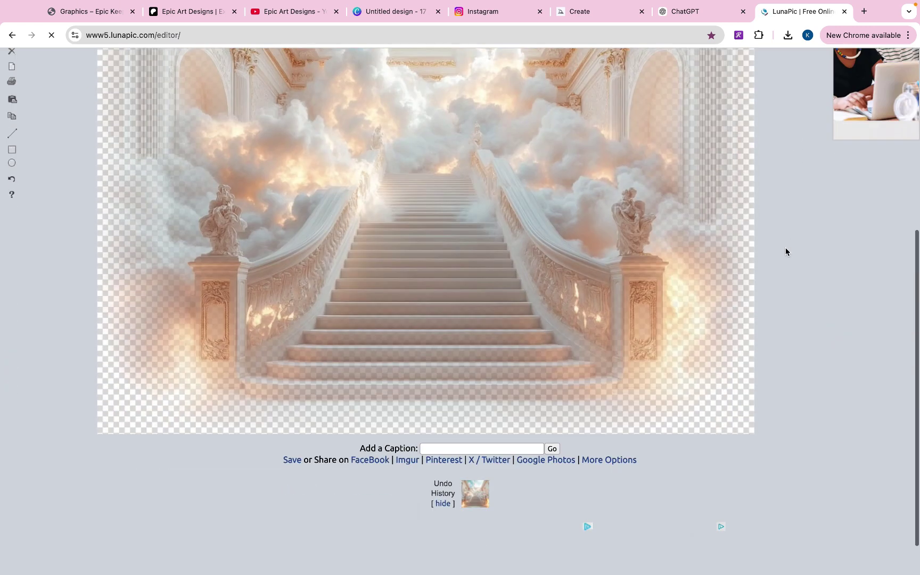
pyautogui.click(292, 426)
# Place the faded staircase on the page's right half behind the woman, cropped to the centre fold.
pyautogui.moveTo(700, 63); pyautogui.dragTo(402, 355)
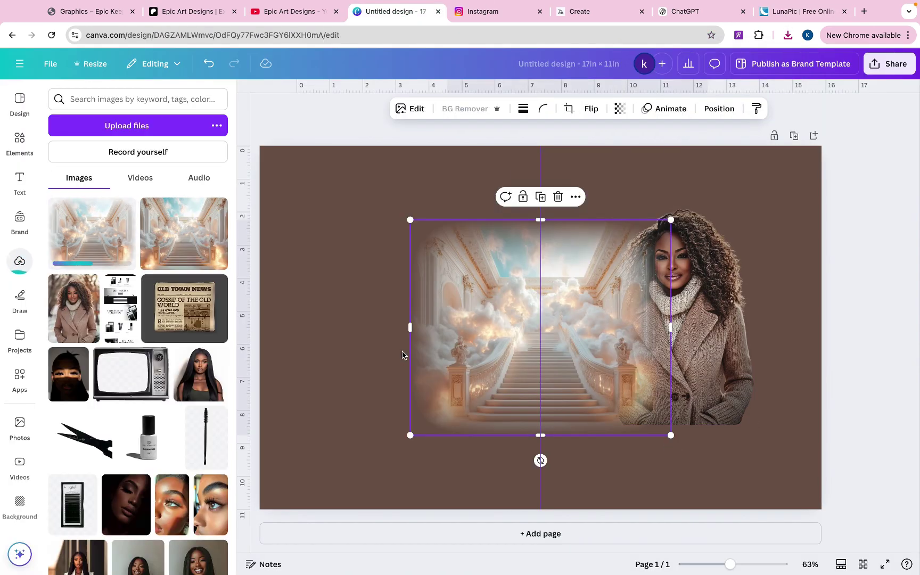
pyautogui.moveTo(481, 314); pyautogui.dragTo(618, 241)
pyautogui.moveTo(532, 389); pyautogui.dragTo(420, 520)
pyautogui.moveTo(694, 239); pyautogui.dragTo(770, 224)
pyautogui.rightClick(770, 224)
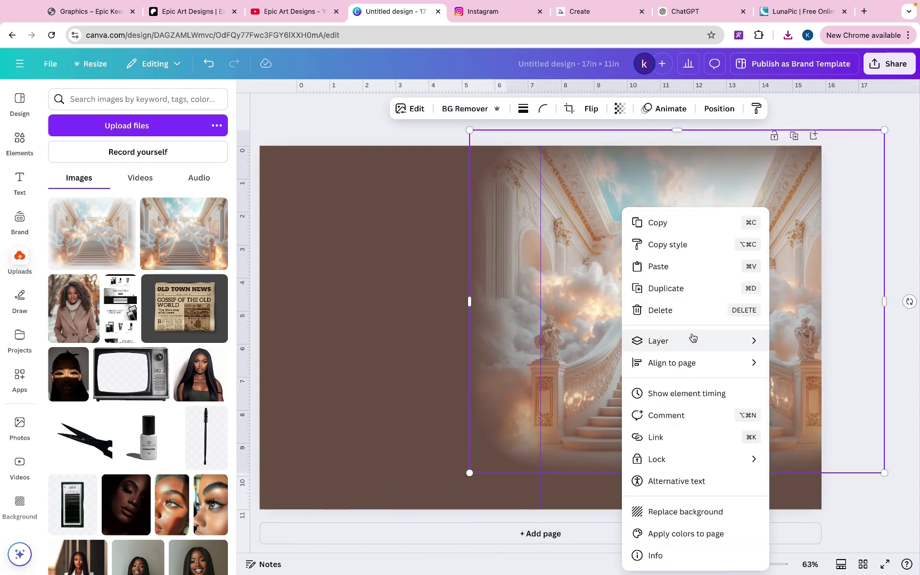
pyautogui.moveTo(692, 340)
pyautogui.click(795, 408)
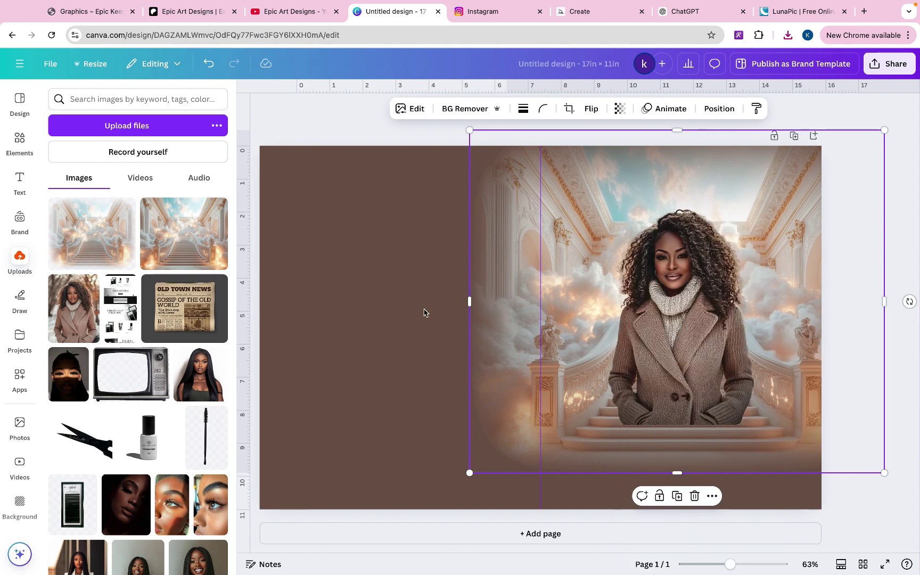
pyautogui.moveTo(493, 299); pyautogui.dragTo(543, 304)
pyautogui.moveTo(881, 292); pyautogui.dragTo(821, 301)
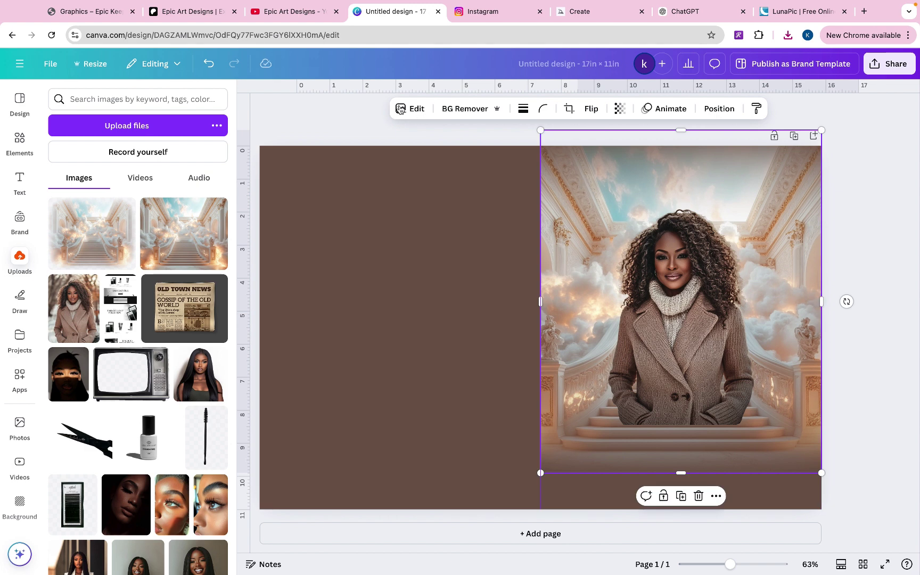
# Adjust the stairway image to sharpness 53, clarity 45 and vignette 56.
pyautogui.click(406, 113)
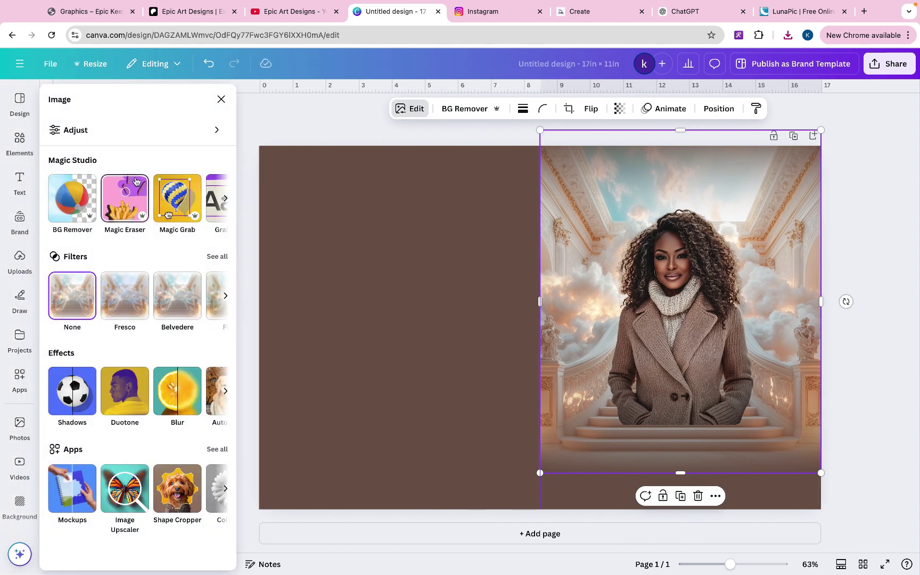
pyautogui.click(100, 135)
pyautogui.scroll(-5, 148, 322)
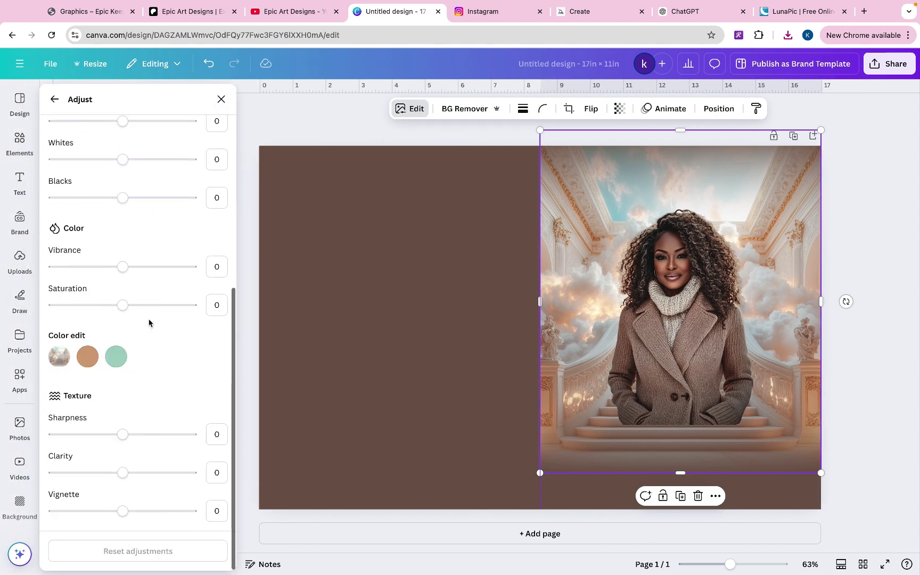
pyautogui.moveTo(122, 441); pyautogui.dragTo(164, 442)
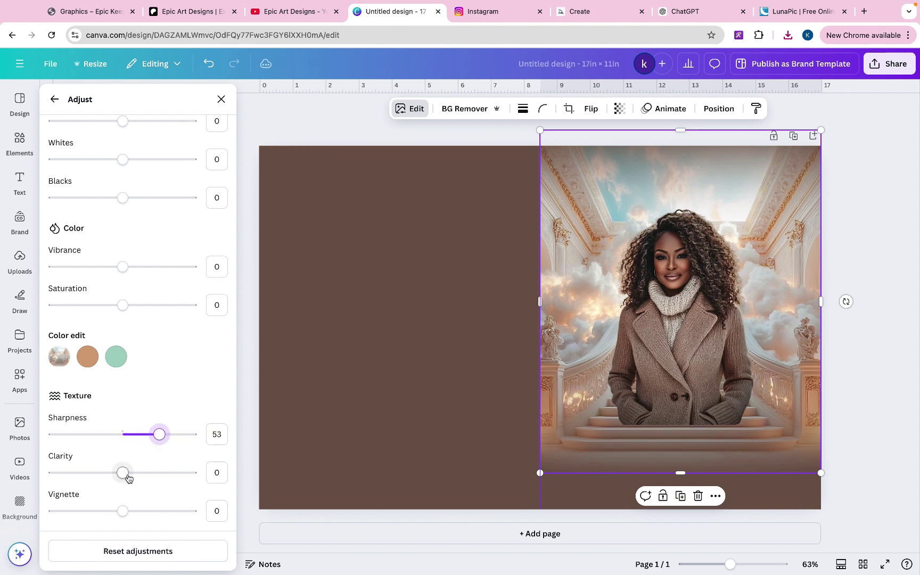
pyautogui.moveTo(127, 477); pyautogui.dragTo(154, 475)
pyautogui.moveTo(123, 511); pyautogui.dragTo(161, 518)
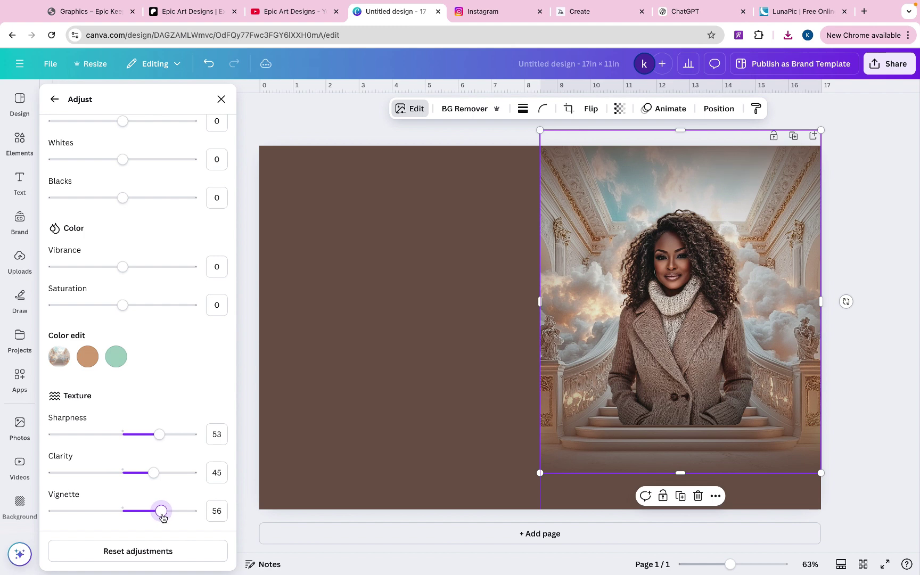
# Clear the selection and search Elements graphics for a transparent gradient.
pyautogui.click(339, 416)
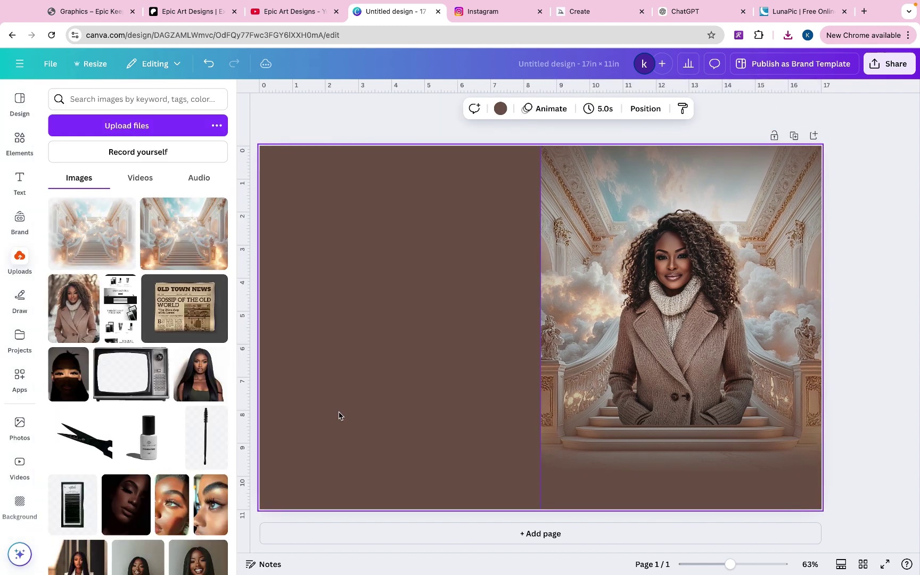
pyautogui.click(866, 287)
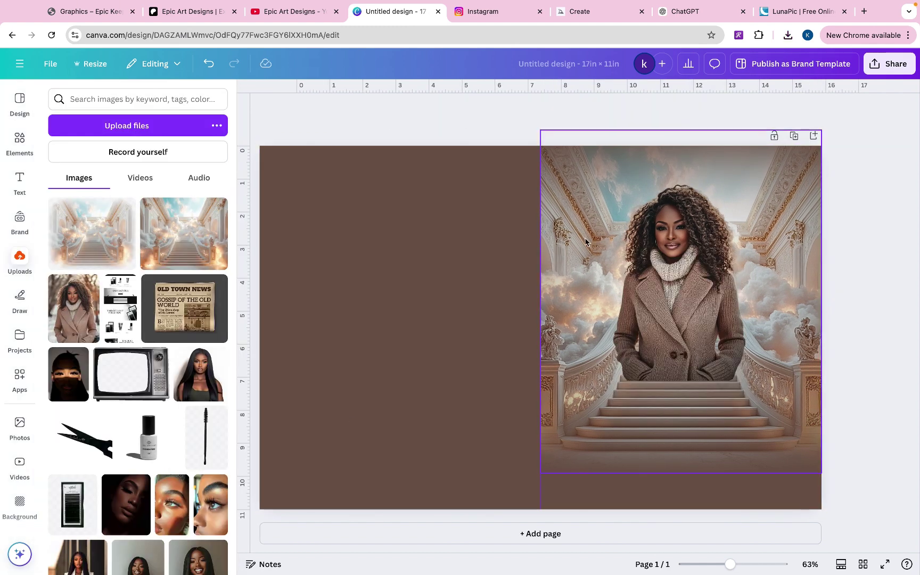
pyautogui.click(20, 141)
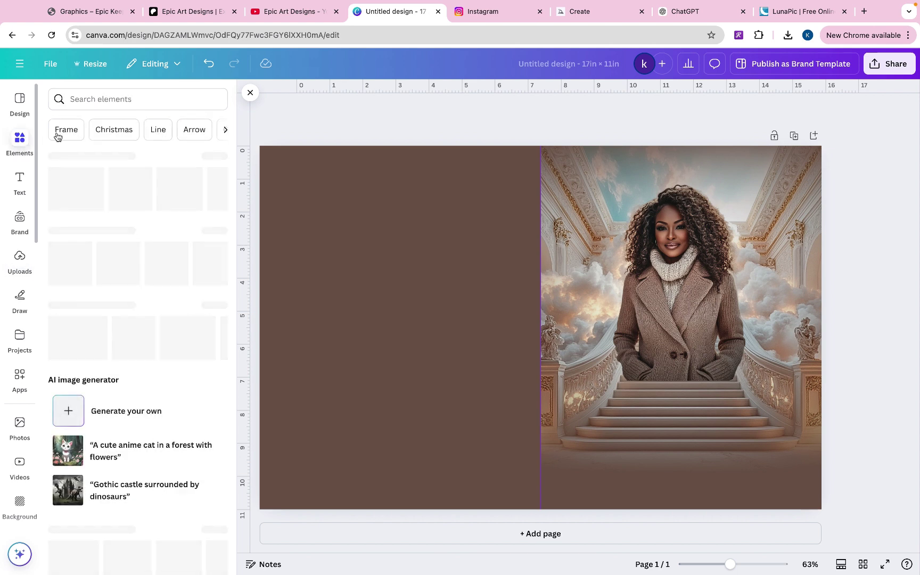
pyautogui.click(107, 99)
pyautogui.write('tra')
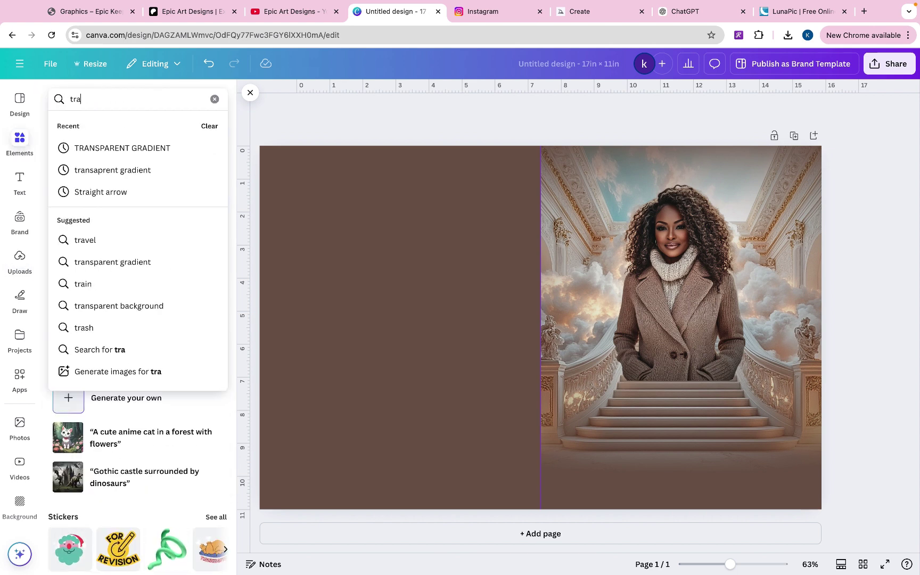
pyautogui.click(137, 170)
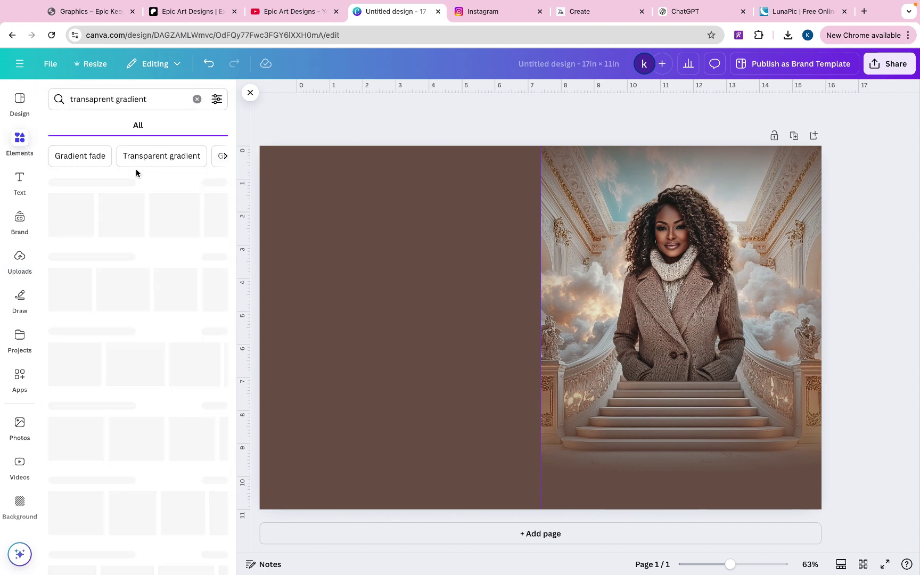
pyautogui.click(87, 125)
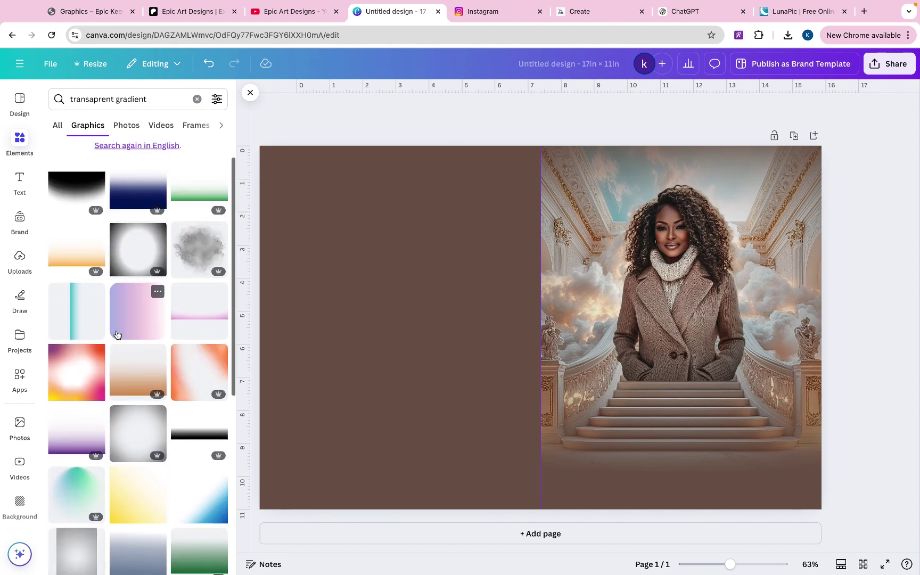
# Add the teal gradient and stretch it full page height along the 8.5 in centre line.
pyautogui.click(88, 314)
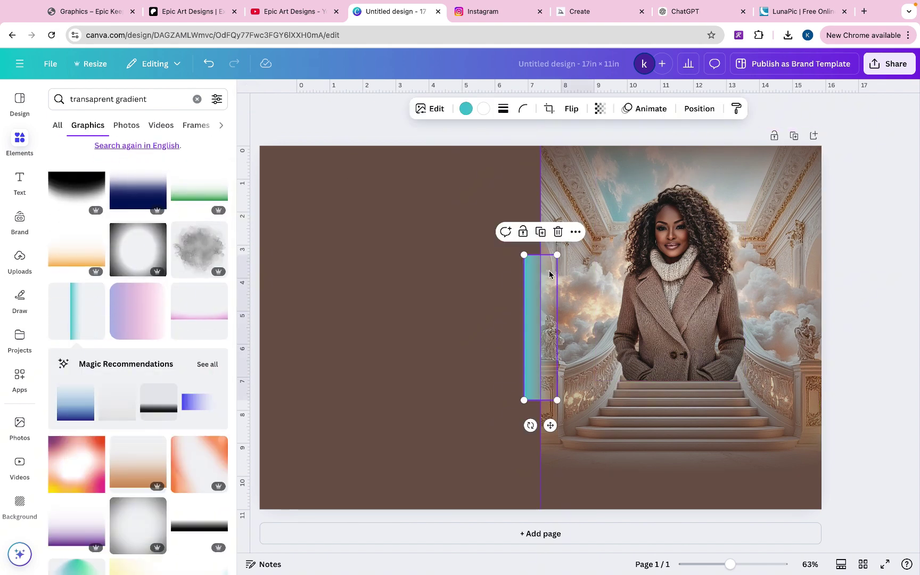
pyautogui.moveTo(551, 274); pyautogui.dragTo(567, 163)
pyautogui.moveTo(573, 292); pyautogui.dragTo(658, 503)
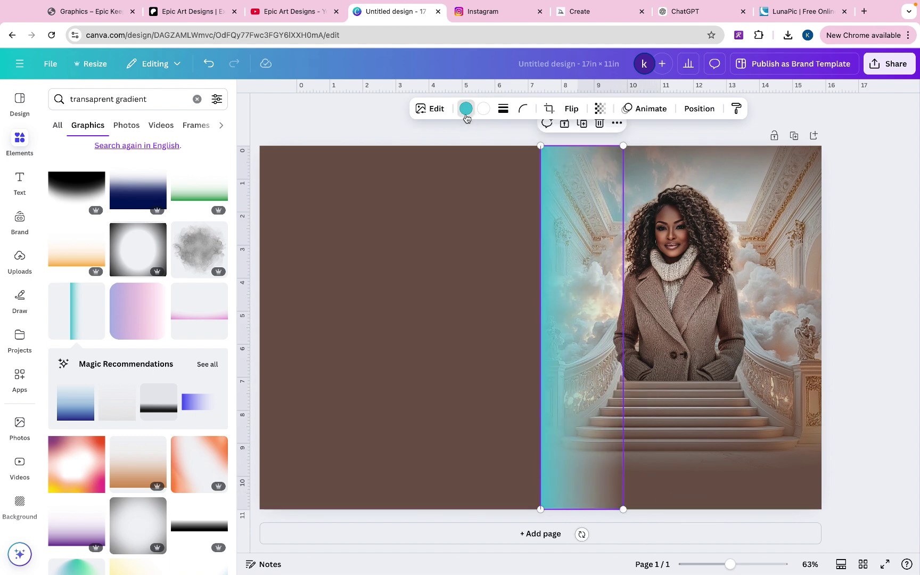
# Set both gradient colour stops to dark browns from the document and photo colours.
pyautogui.click(465, 109)
pyautogui.click(122, 181)
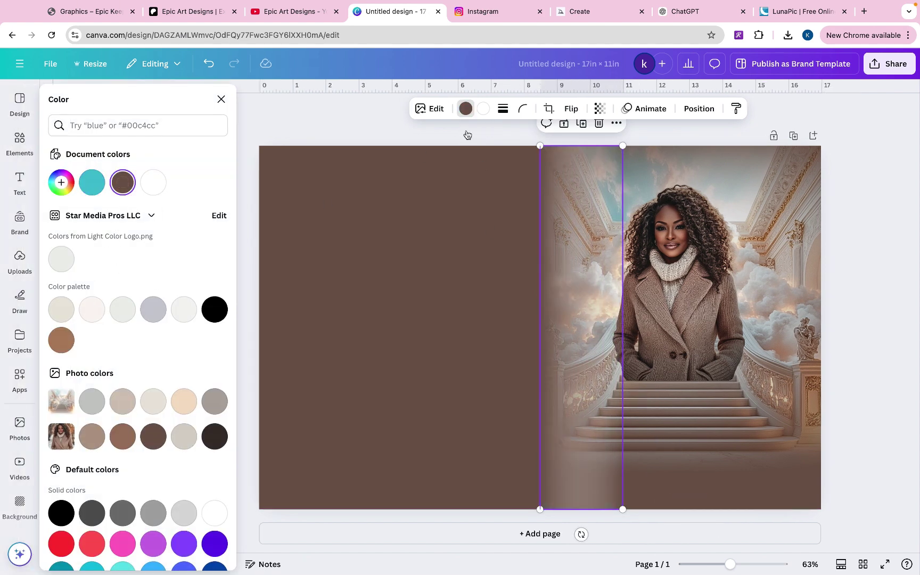
pyautogui.click(214, 436)
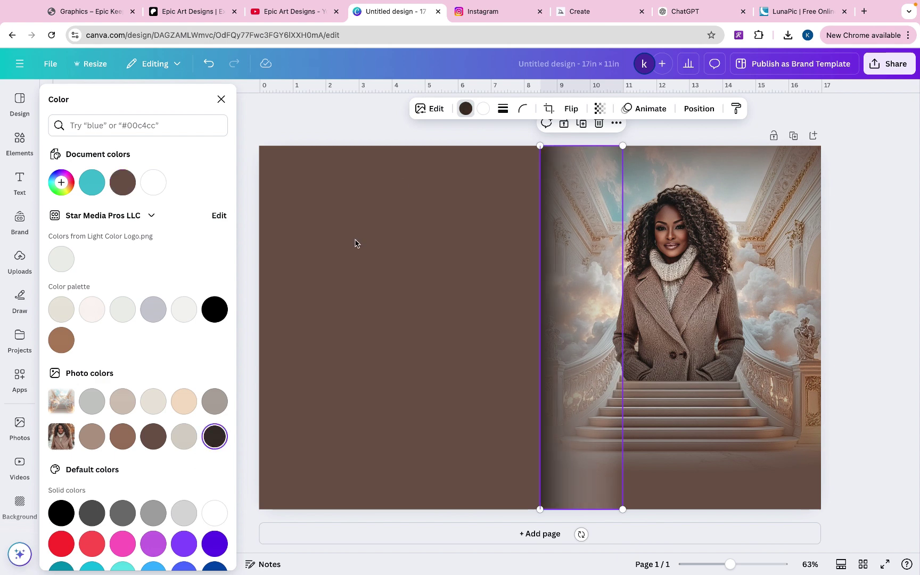
pyautogui.click(483, 109)
pyautogui.click(214, 436)
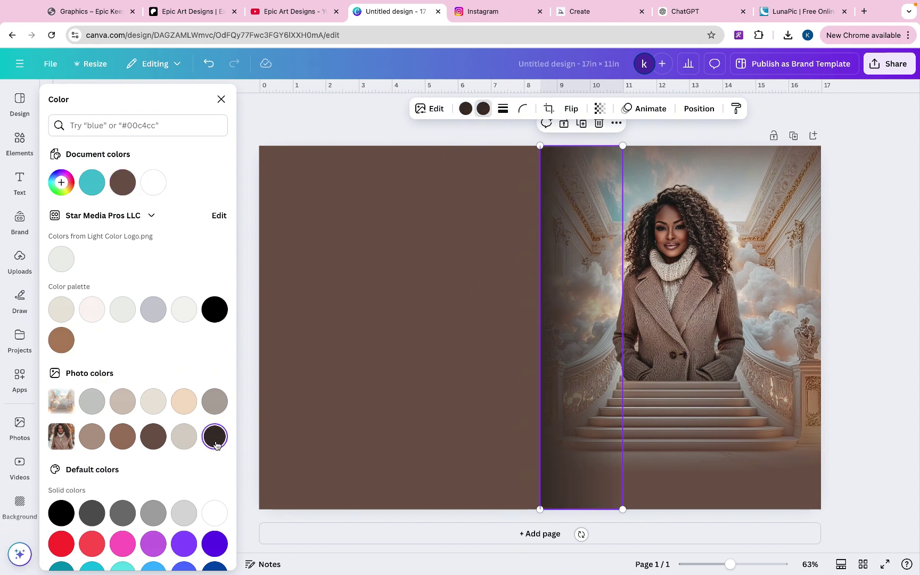
pyautogui.click(465, 109)
pyautogui.click(122, 182)
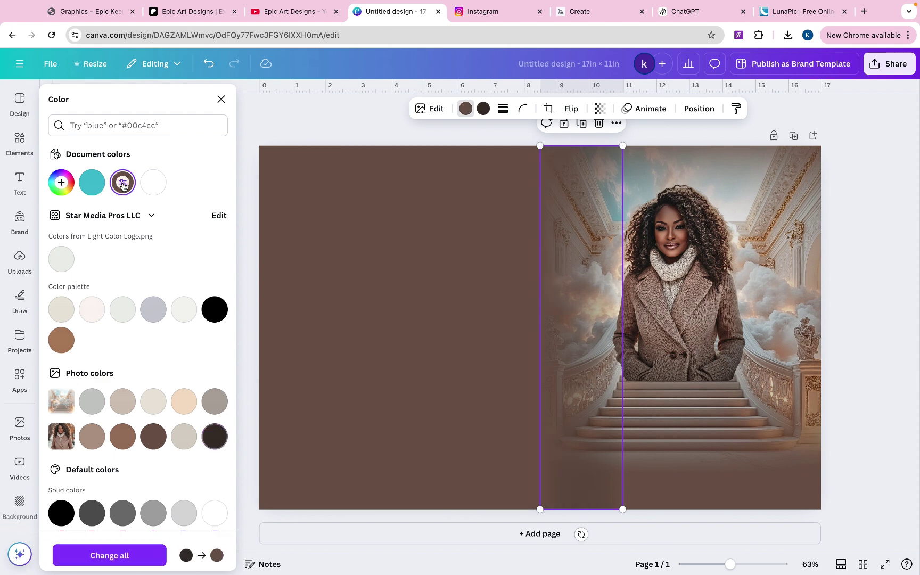
pyautogui.click(61, 182)
pyautogui.moveTo(105, 244); pyautogui.dragTo(104, 244)
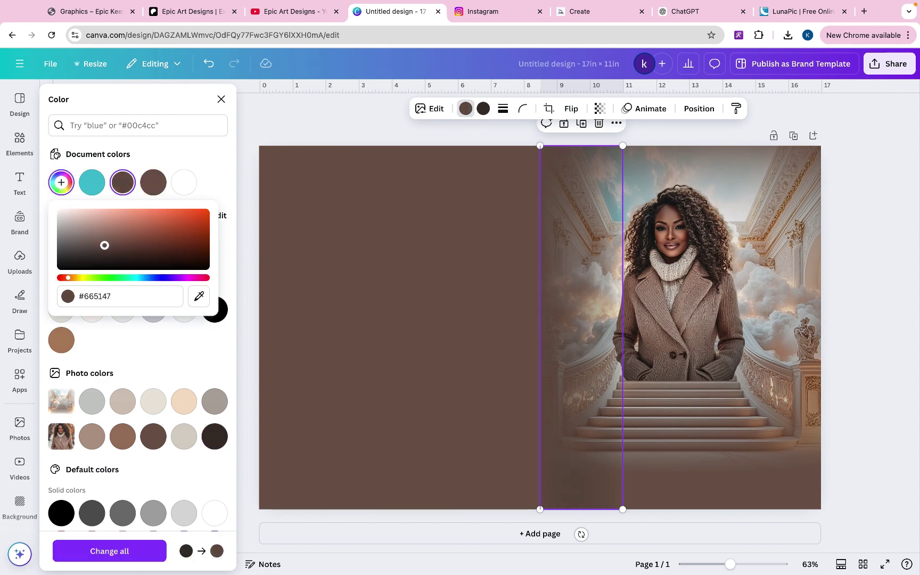
pyautogui.click(482, 109)
pyautogui.click(91, 182)
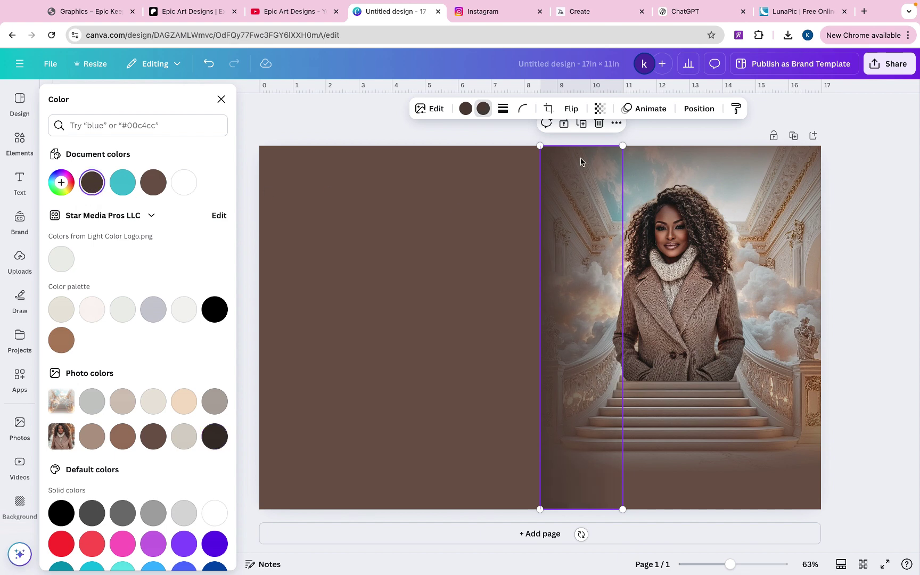
# Duplicate the gradient strip, move the copy to the page's right edge, and flip it horizontally.
pyautogui.click(581, 124)
pyautogui.moveTo(596, 215); pyautogui.dragTo(794, 215)
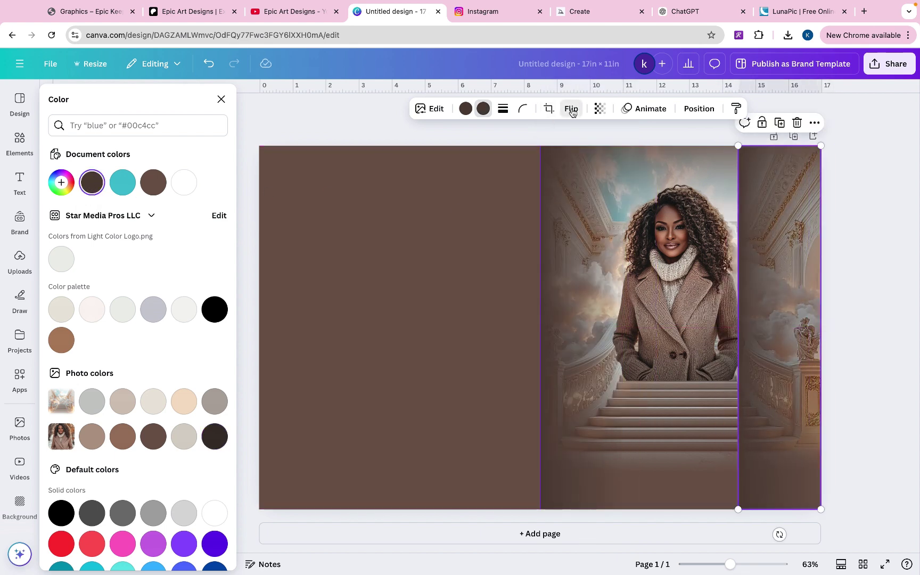
pyautogui.click(571, 109)
pyautogui.click(566, 137)
pyautogui.click(819, 254)
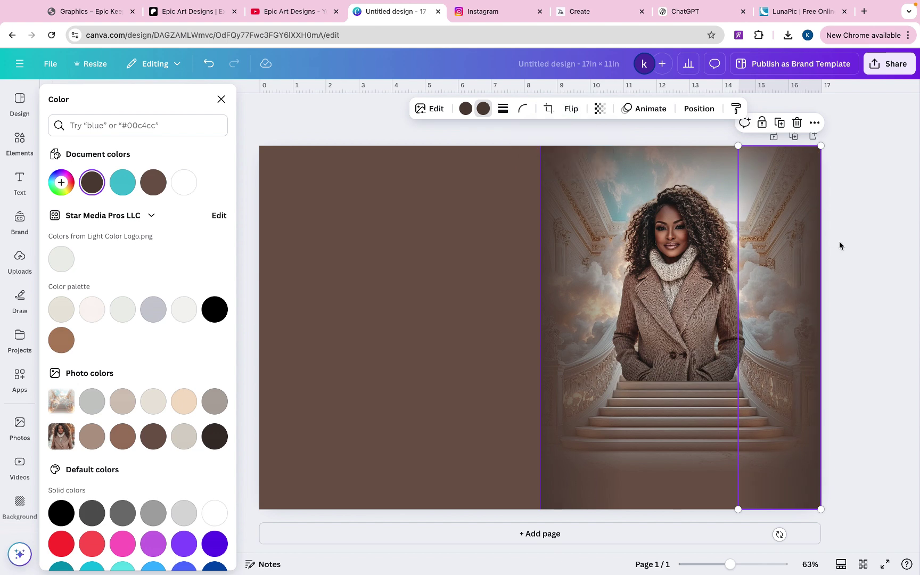
pyautogui.click(662, 276)
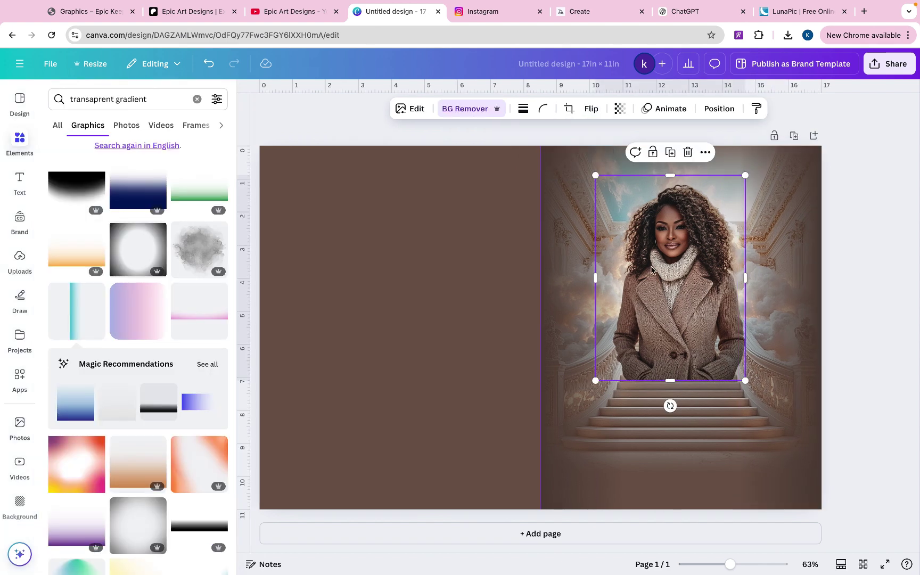
# Nudge the woman's photo a few pixels higher over the staircase.
pyautogui.moveTo(692, 264)
pyautogui.mouseDown()
pyautogui.moveTo(436, 281)
pyautogui.moveTo(723, 208)
pyautogui.moveTo(689, 272)
pyautogui.moveTo(691, 255)
pyautogui.mouseUp()
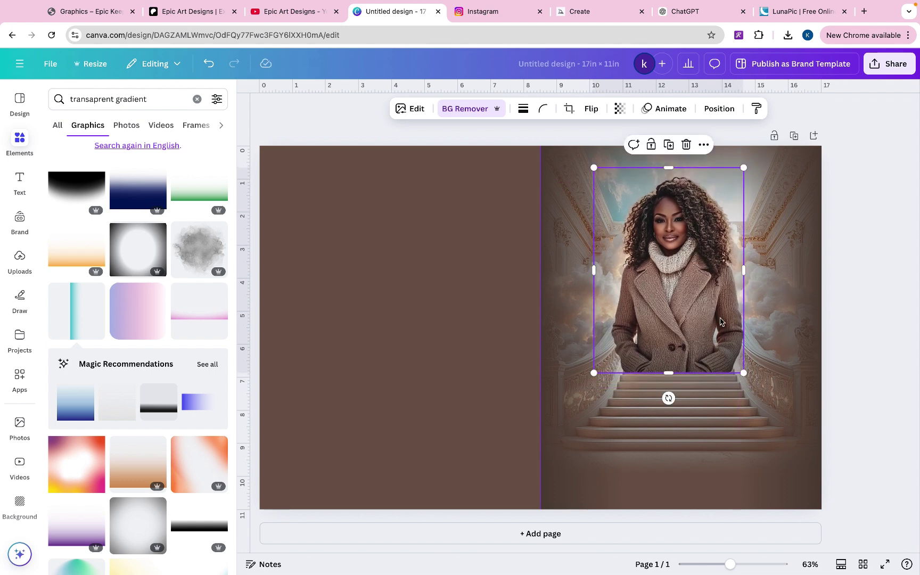
pyautogui.moveTo(694, 300); pyautogui.dragTo(693, 298)
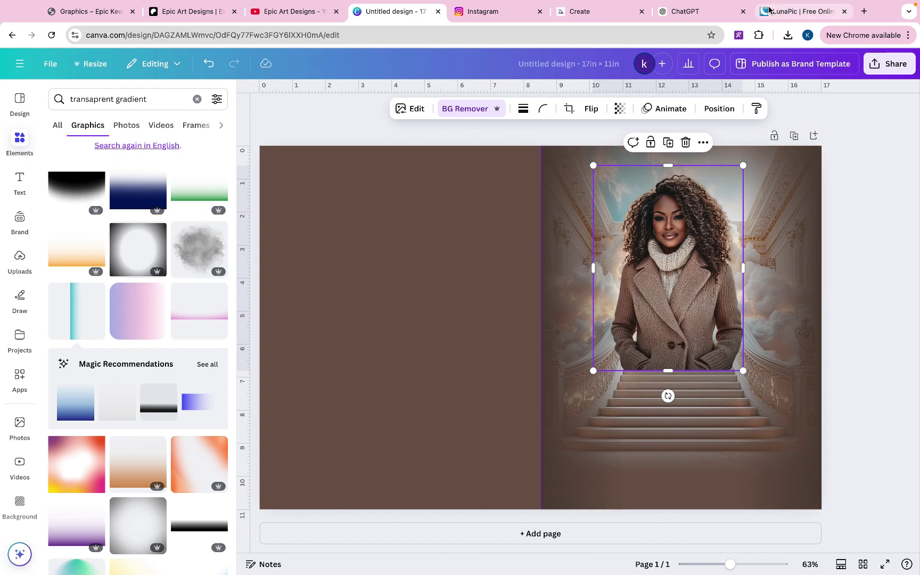
# Upload the two-swans PNG into the LunaPic editor.
pyautogui.click(801, 11)
pyautogui.scroll(10, 394, 355)
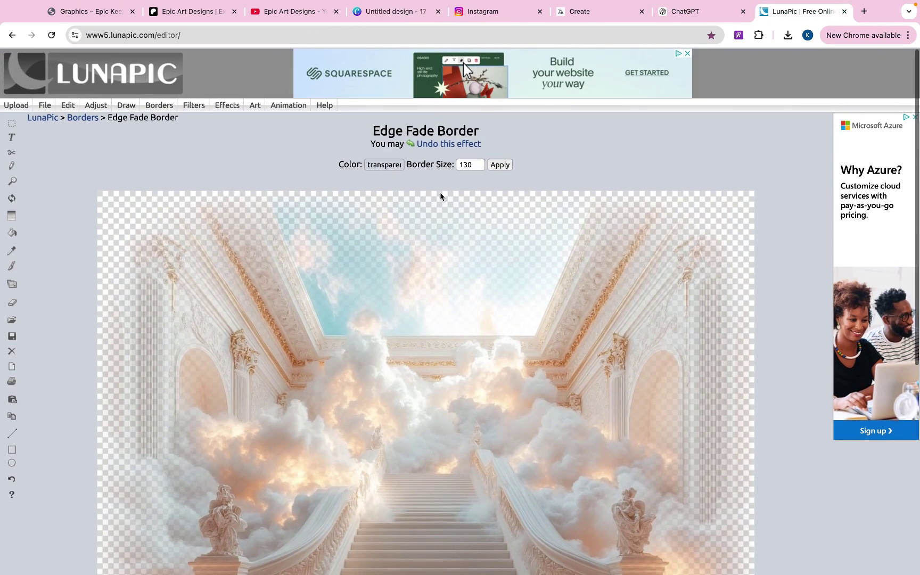
pyautogui.scroll(-10, 458, 369)
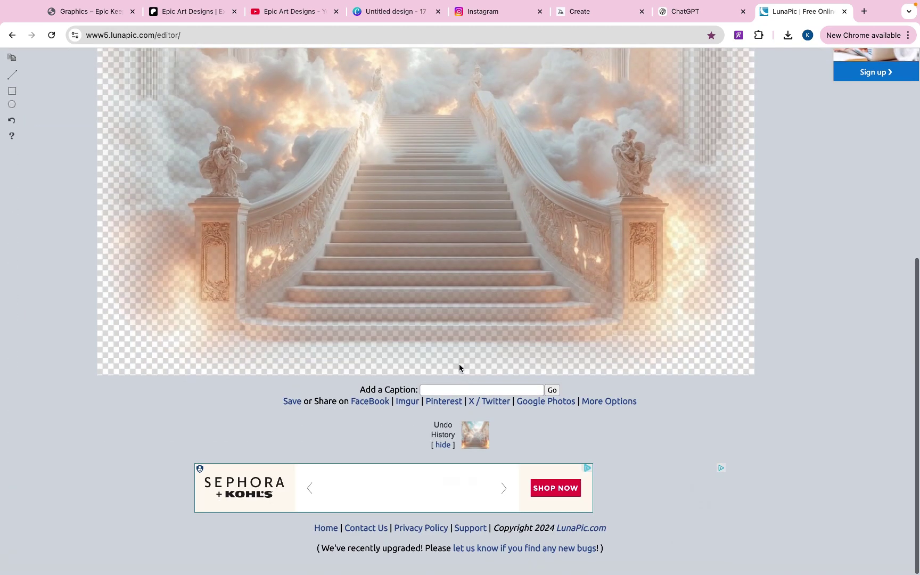
pyautogui.scroll(10, 310, 359)
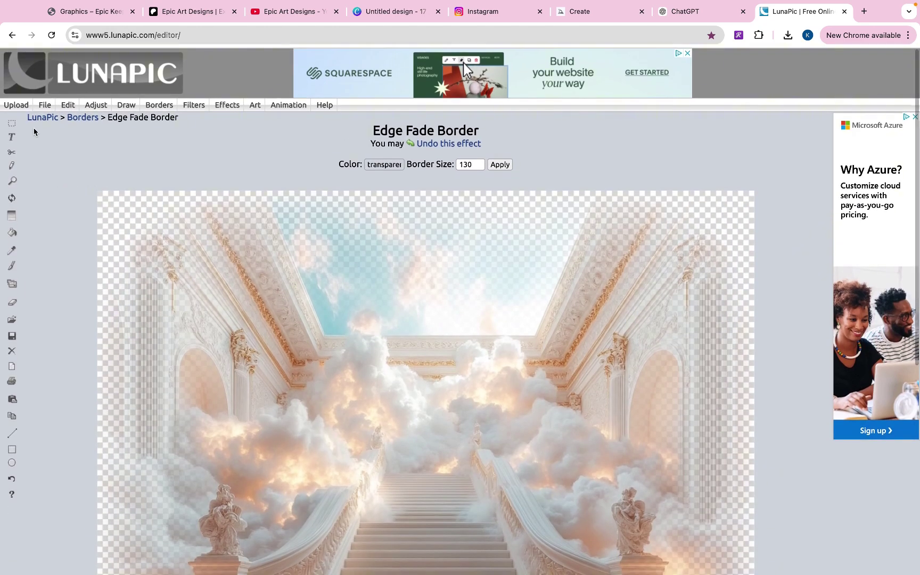
pyautogui.click(16, 103)
pyautogui.click(407, 209)
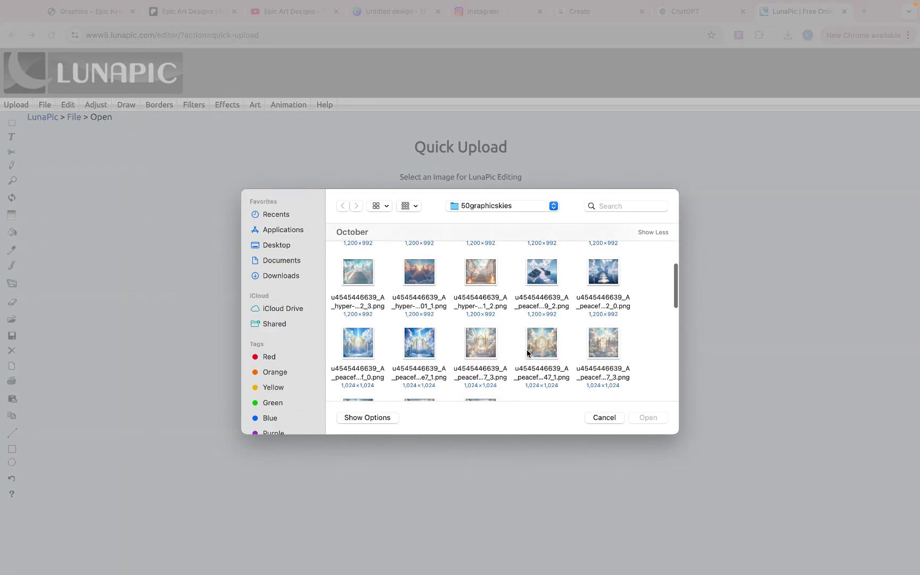
pyautogui.scroll(-10, 527, 349)
pyautogui.rightClick(358, 290)
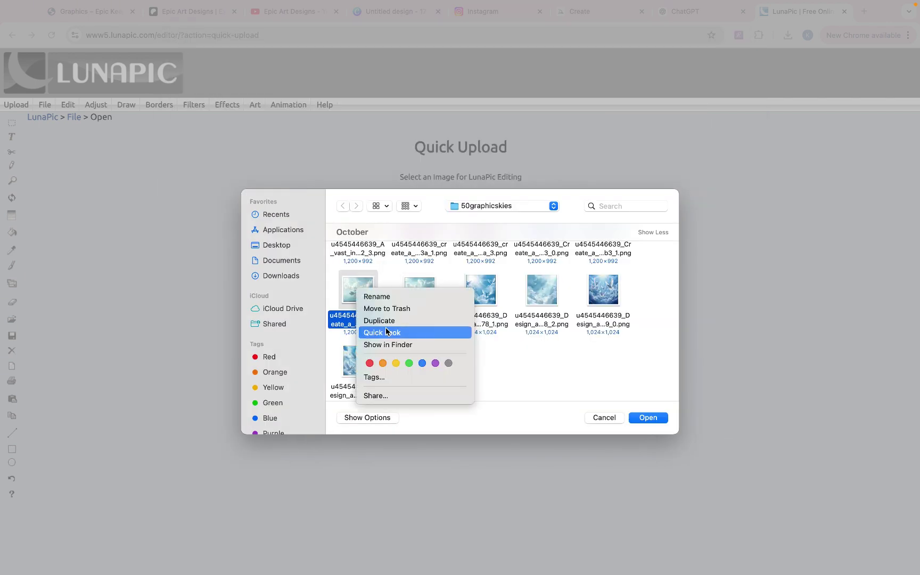
pyautogui.click(387, 332)
pyautogui.click(647, 417)
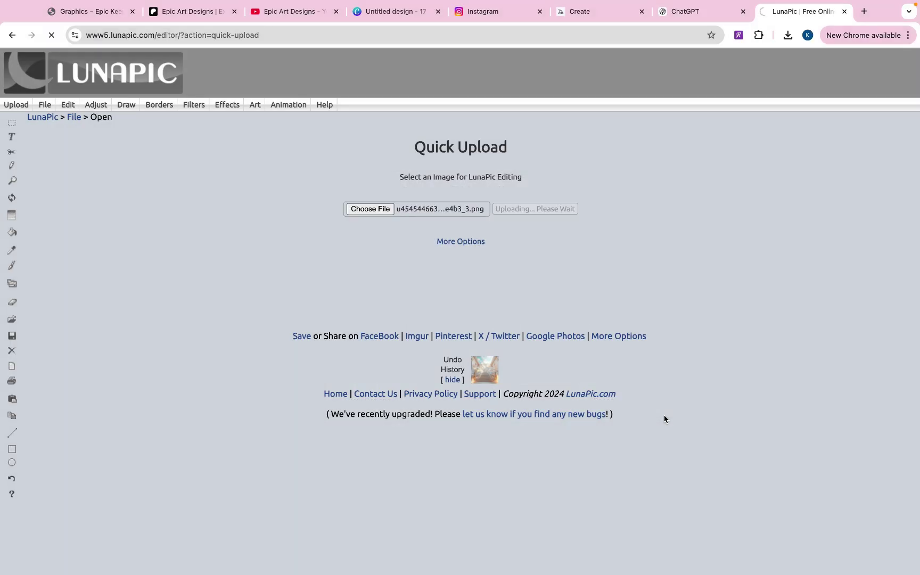
# Apply the Edge Fade Border, save the faded swans, and drag the file into Canva.
pyautogui.moveTo(160, 104)
pyautogui.click(184, 202)
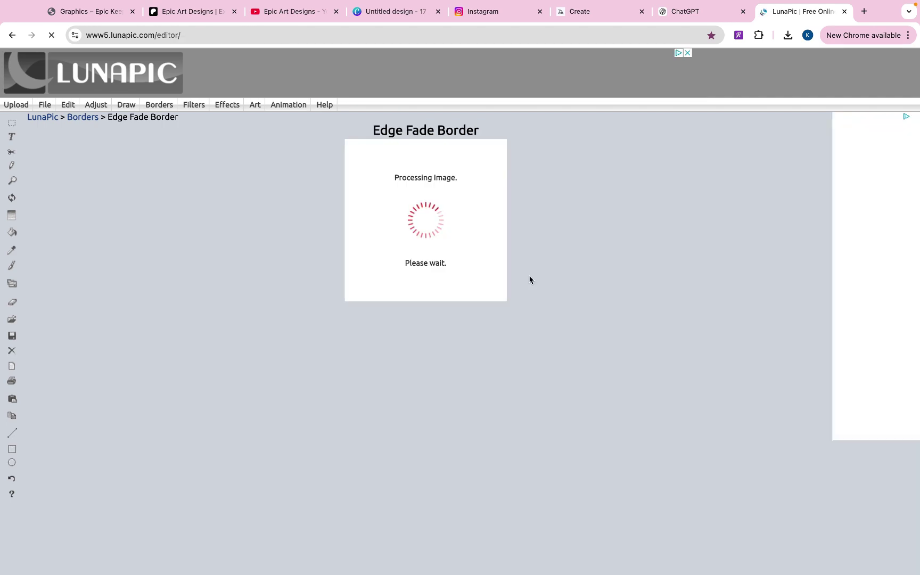
pyautogui.scroll(-10, 529, 279)
pyautogui.click(291, 413)
pyautogui.moveTo(692, 59); pyautogui.dragTo(472, 392)
# Place the swan image along the lower right page, widen and crop it, then open Edit.
pyautogui.moveTo(477, 322); pyautogui.dragTo(599, 436)
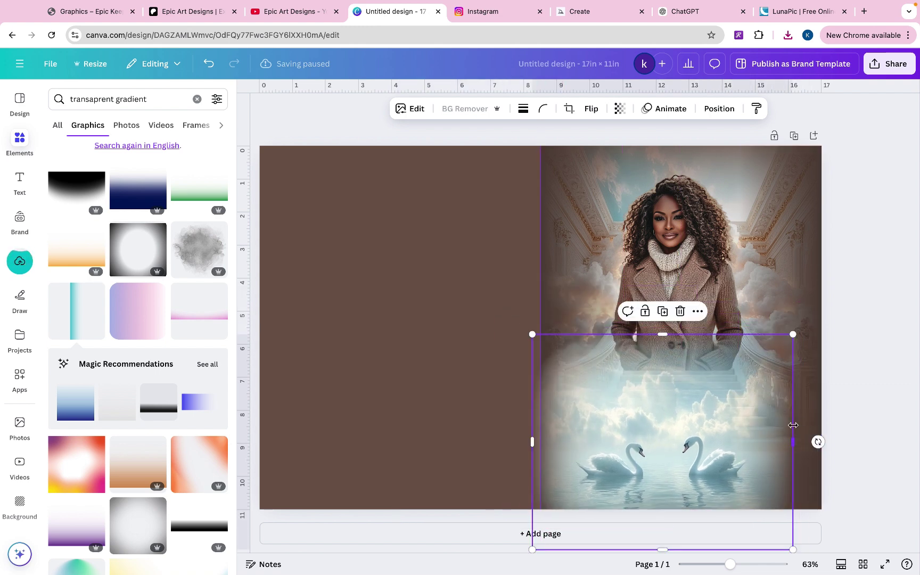
pyautogui.moveTo(793, 441); pyautogui.dragTo(737, 412)
pyautogui.click(566, 111)
pyautogui.click(851, 343)
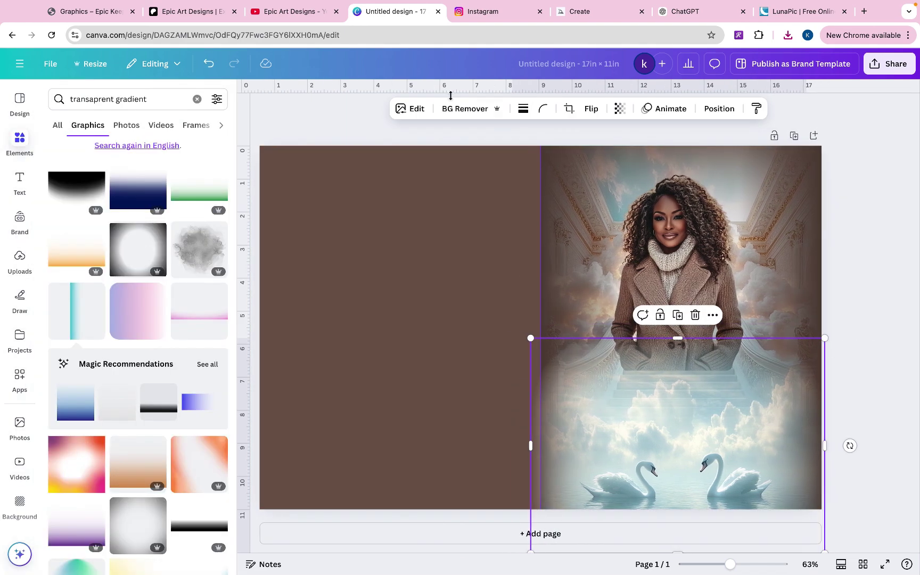
pyautogui.click(409, 110)
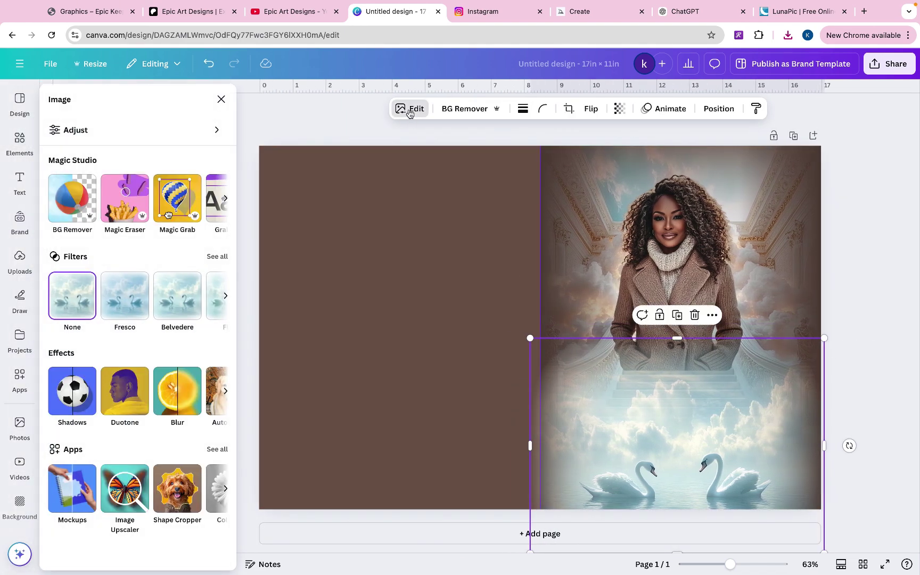
# Apply a custom Duotone: highlights sampled from the brown background, shadows set to black.
pyautogui.click(141, 383)
pyautogui.click(79, 237)
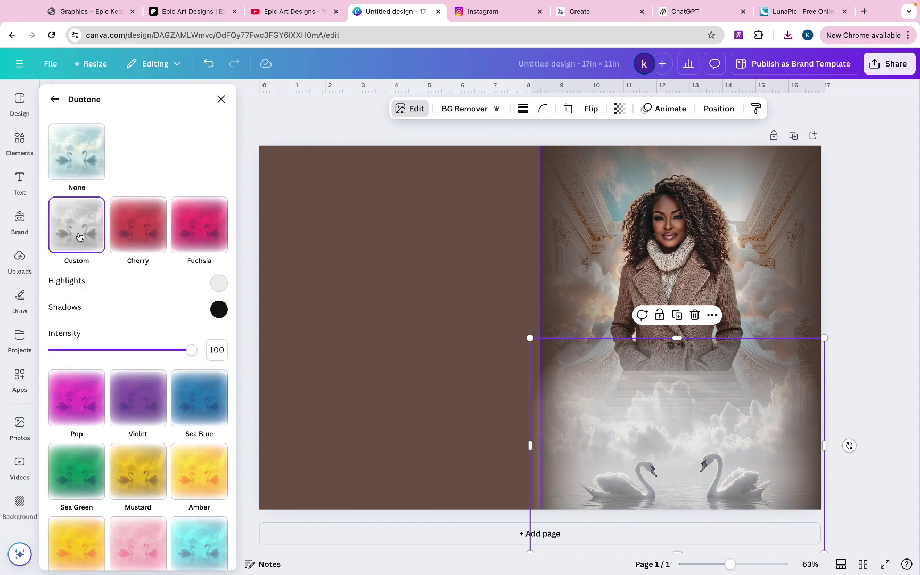
pyautogui.click(219, 283)
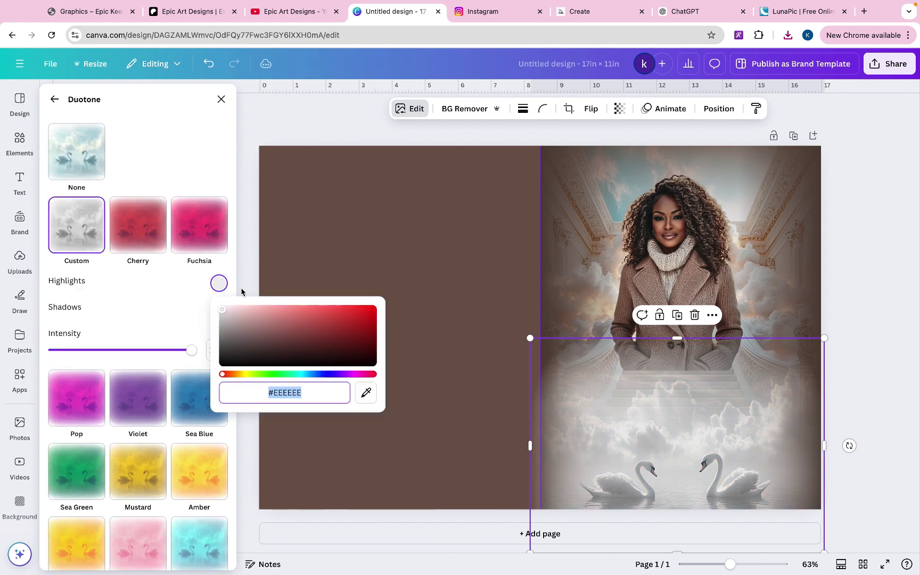
pyautogui.click(367, 393)
pyautogui.click(492, 261)
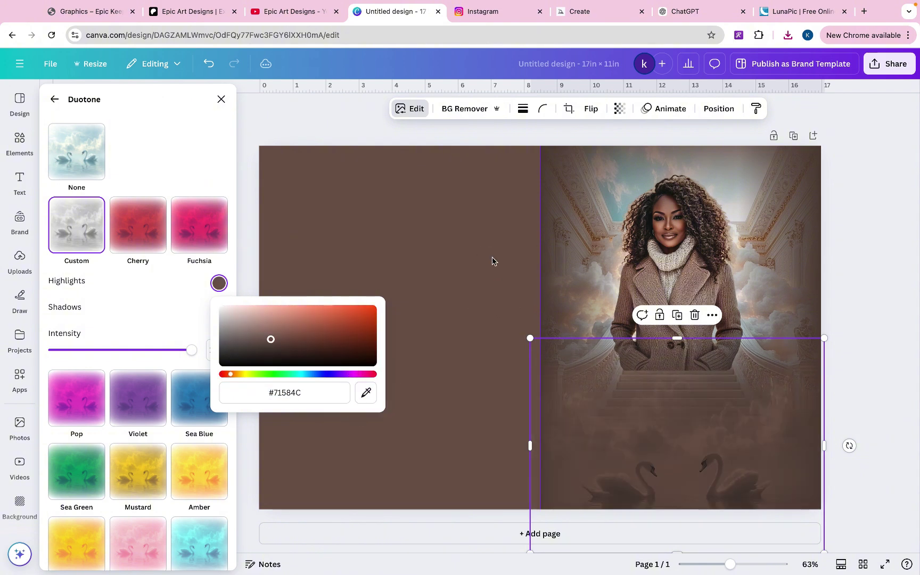
pyautogui.click(199, 307)
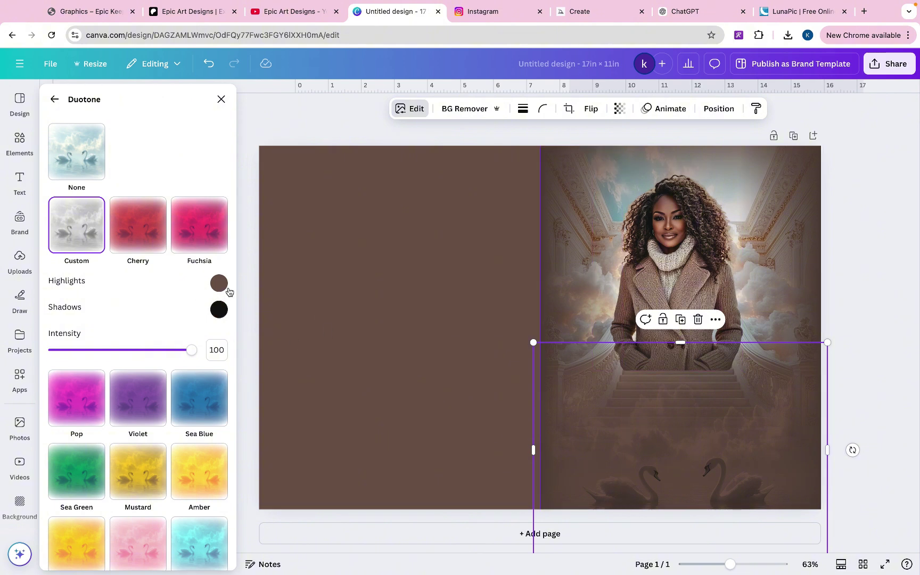
pyautogui.click(219, 309)
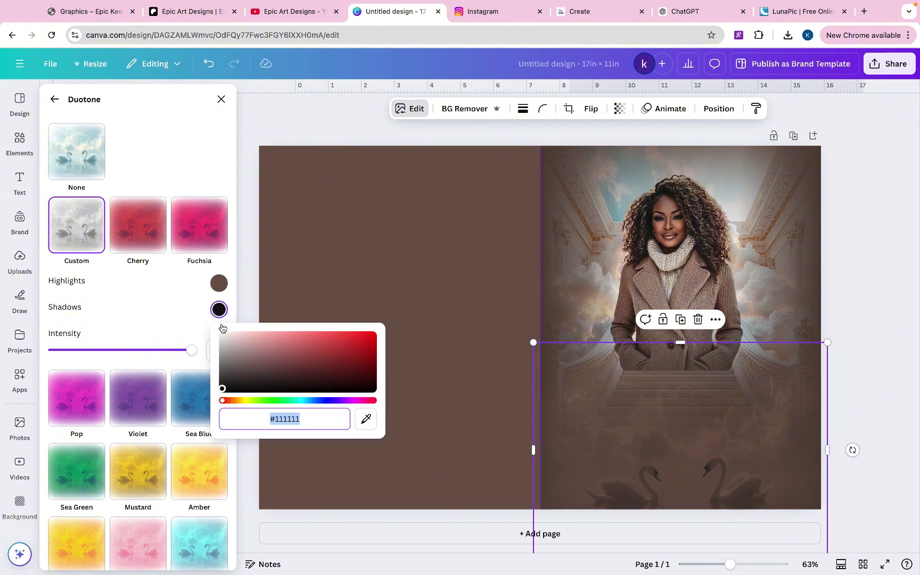
pyautogui.moveTo(221, 385)
pyautogui.mouseDown()
pyautogui.moveTo(213, 324)
pyautogui.moveTo(224, 446)
pyautogui.moveTo(281, 355)
pyautogui.moveTo(227, 391)
pyautogui.mouseUp()
pyautogui.click(182, 309)
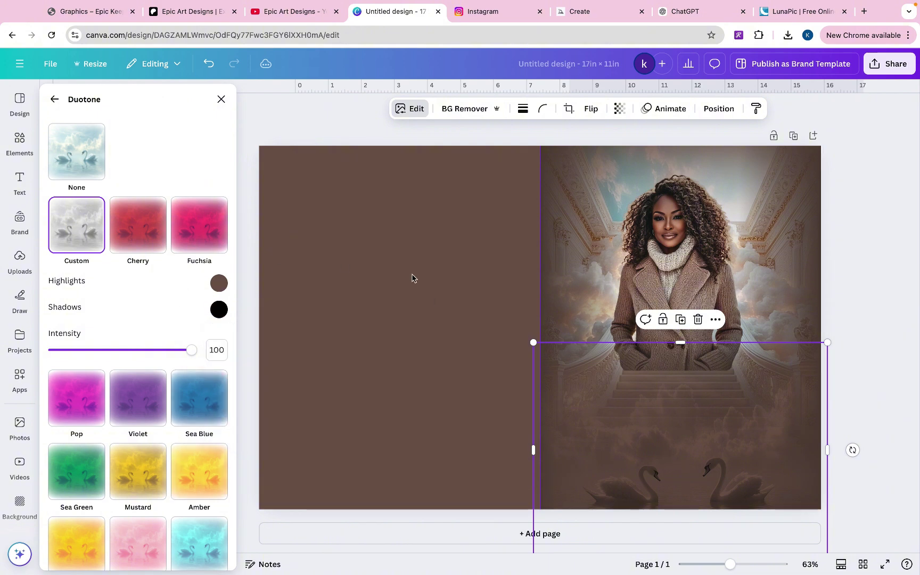
# Move the brown gradient overlay higher and stretch it to span the right page.
pyautogui.click(435, 302)
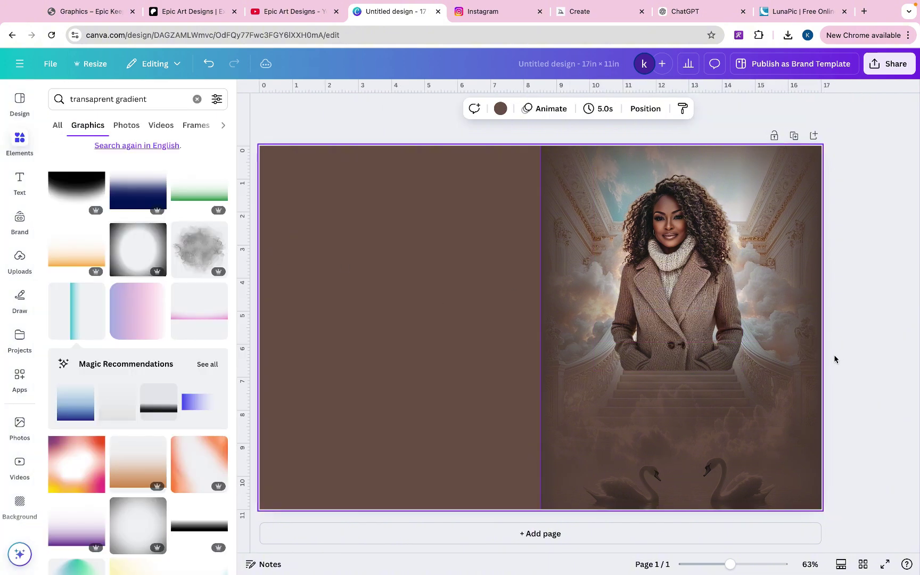
pyautogui.click(721, 464)
pyautogui.moveTo(721, 464); pyautogui.dragTo(719, 436)
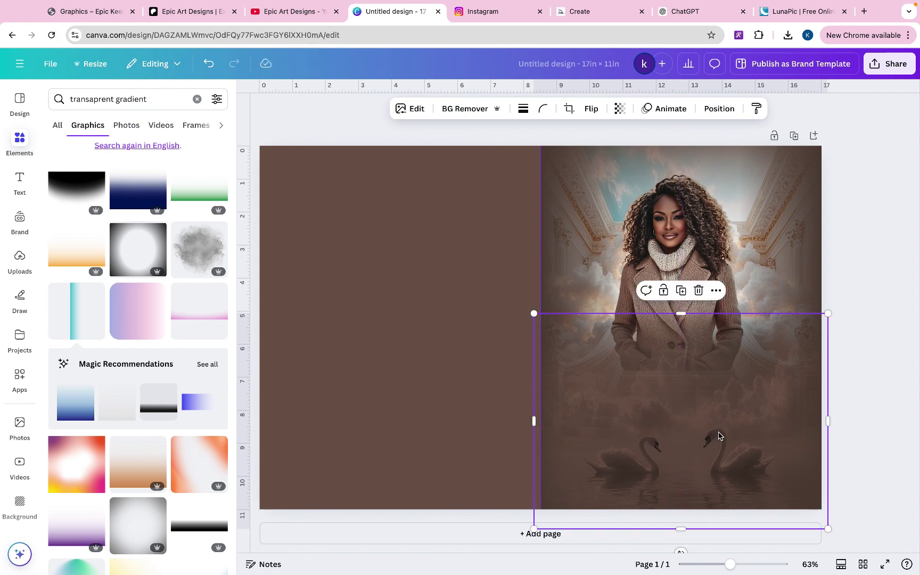
pyautogui.moveTo(540, 313); pyautogui.dragTo(547, 318)
pyautogui.moveTo(827, 318); pyautogui.dragTo(818, 324)
# Move the woman's portrait lower and enlarge it over the staircase.
pyautogui.click(669, 229)
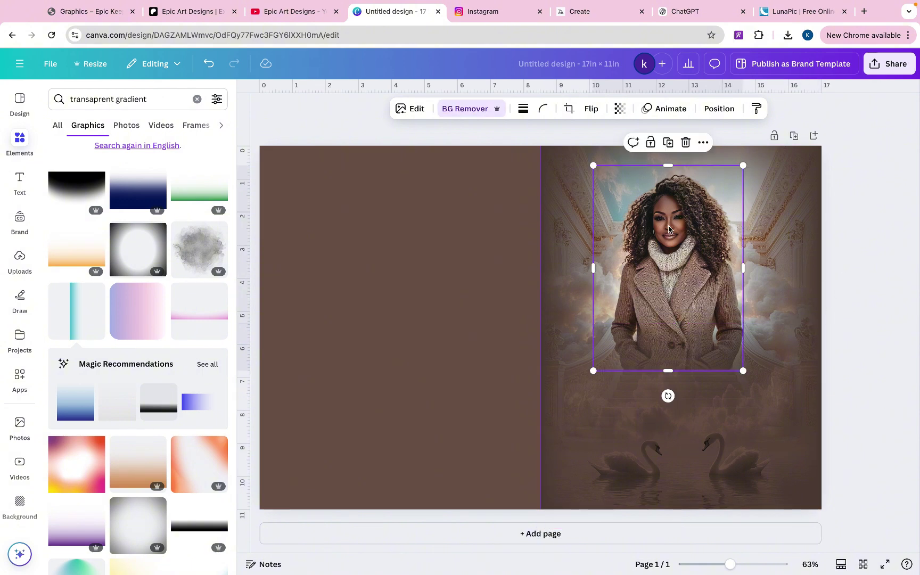
pyautogui.moveTo(669, 229); pyautogui.dragTo(666, 275)
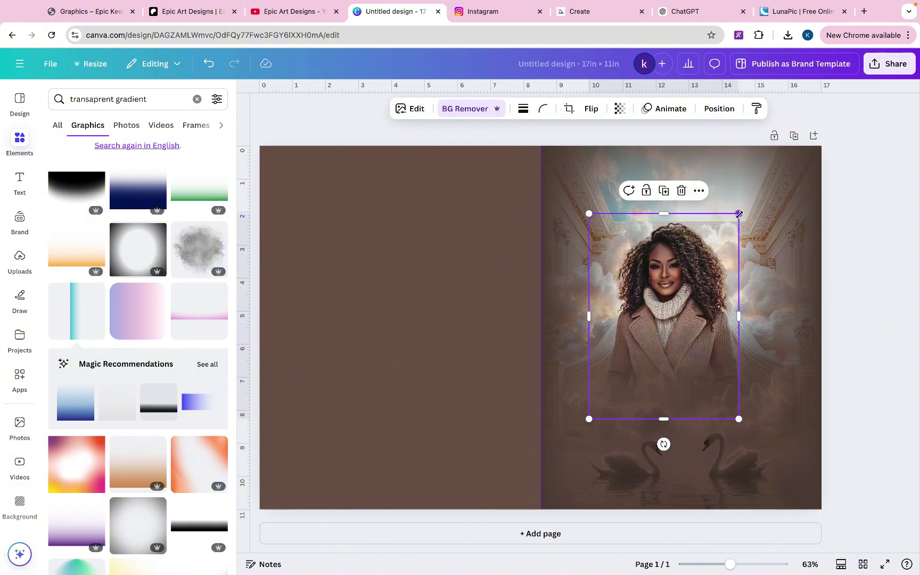
pyautogui.moveTo(739, 213); pyautogui.dragTo(699, 203)
pyautogui.moveTo(762, 426); pyautogui.dragTo(753, 420)
pyautogui.moveTo(692, 189); pyautogui.dragTo(699, 189)
pyautogui.click(837, 204)
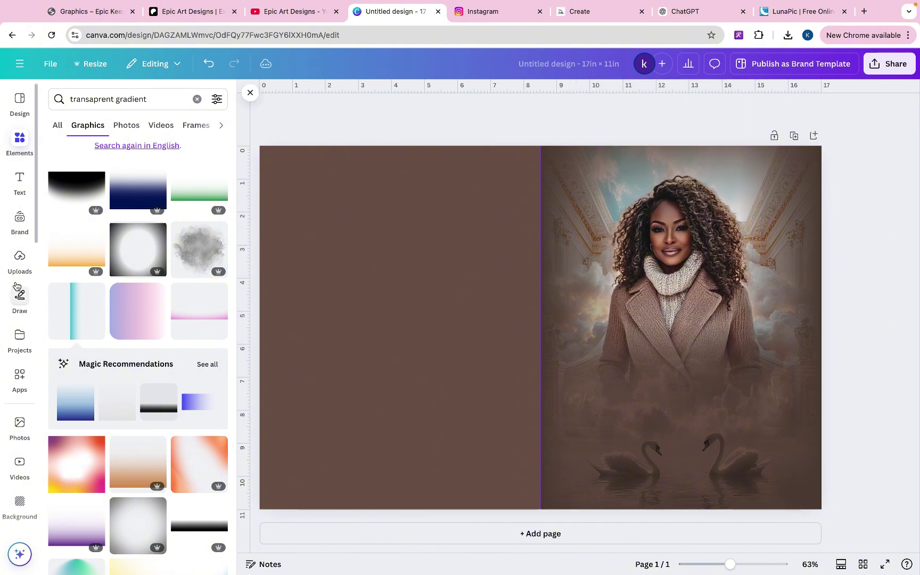
# Add the white bokeh image from uploads and stretch it over the right page.
pyautogui.click(20, 260)
pyautogui.click(123, 100)
pyautogui.write('bokeh')
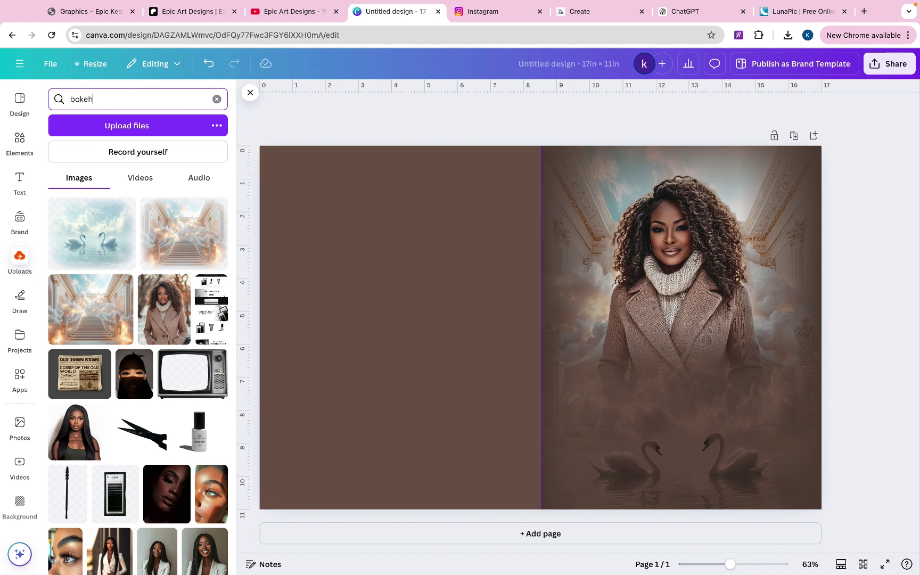
pyautogui.press('Return')
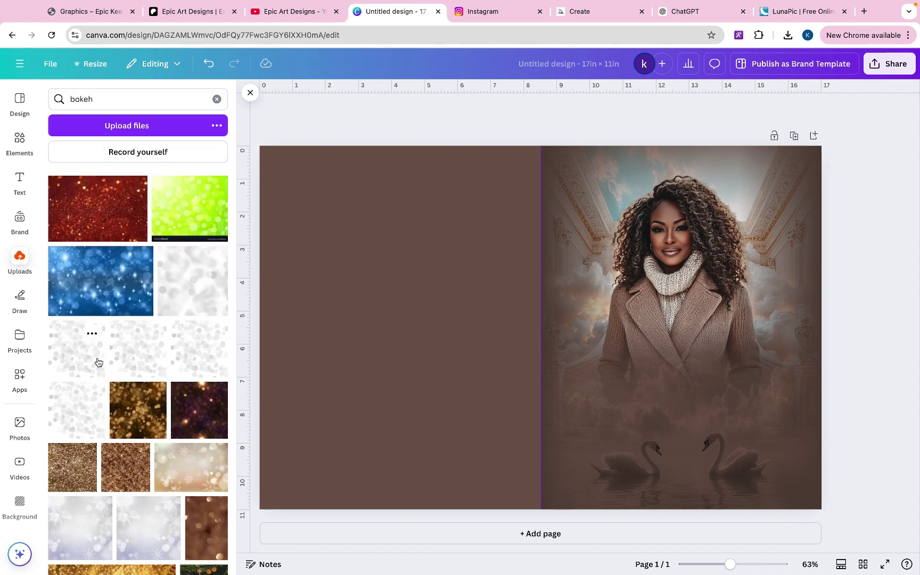
pyautogui.click(96, 360)
pyautogui.moveTo(477, 306); pyautogui.dragTo(611, 270)
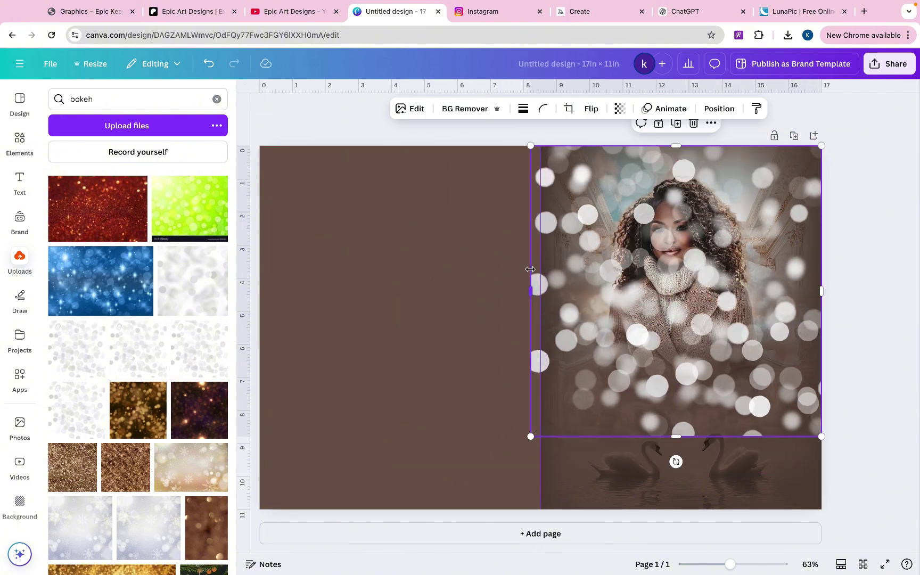
pyautogui.moveTo(531, 269); pyautogui.dragTo(540, 269)
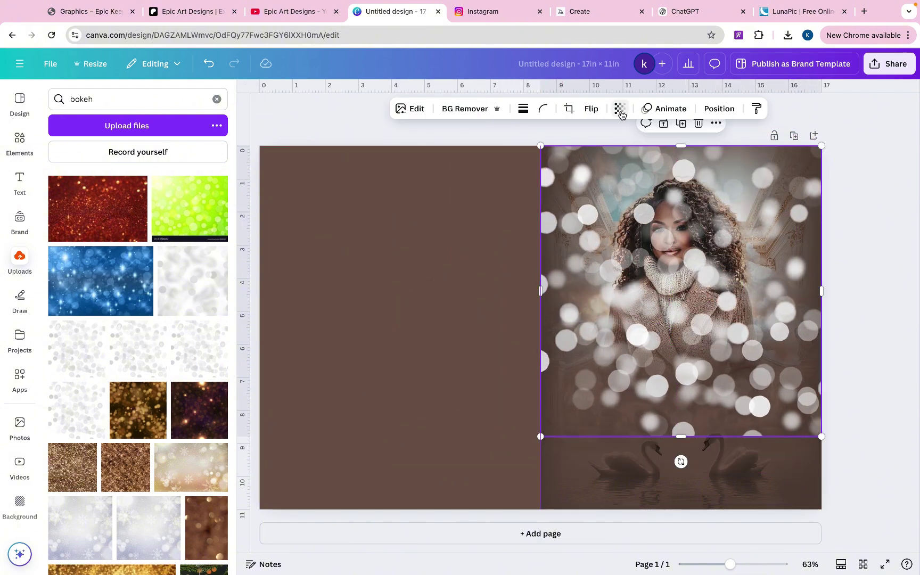
pyautogui.click(620, 109)
pyautogui.moveTo(646, 153); pyautogui.dragTo(589, 168)
pyautogui.moveTo(695, 436); pyautogui.dragTo(695, 506)
# Send the bokeh layer back, set its transparency to 24, and layer the portrait above it.
pyautogui.rightClick(678, 403)
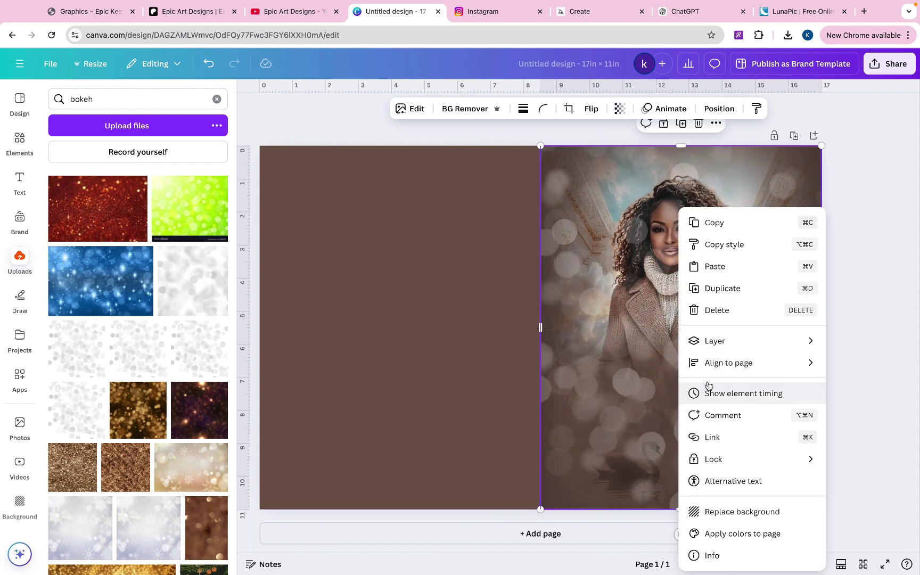
pyautogui.moveTo(715, 350)
pyautogui.click(592, 436)
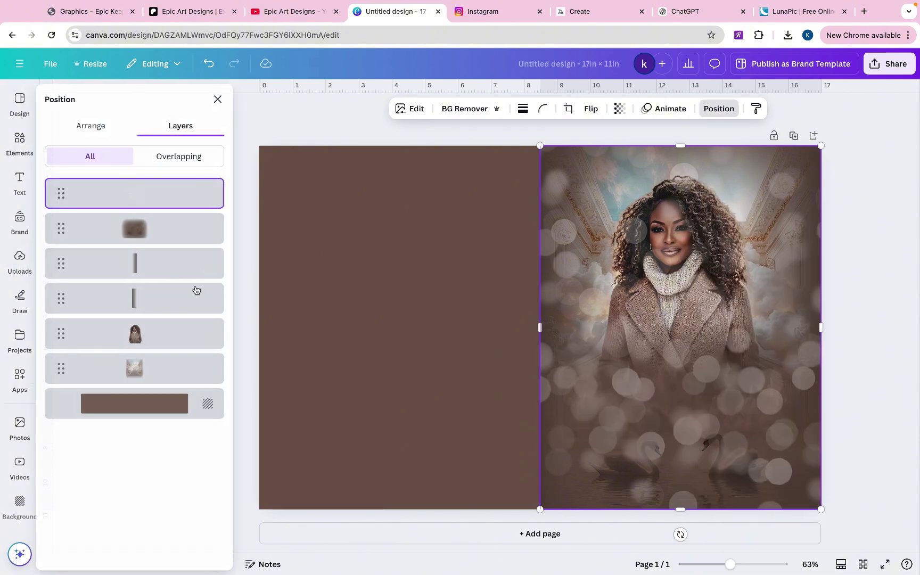
pyautogui.moveTo(158, 195); pyautogui.dragTo(151, 223)
pyautogui.click(619, 109)
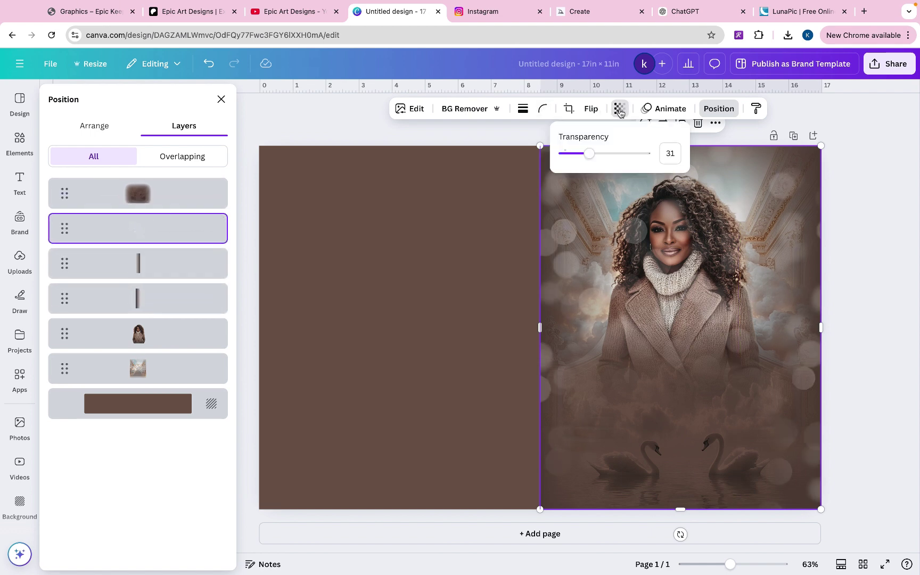
pyautogui.moveTo(587, 155); pyautogui.dragTo(582, 154)
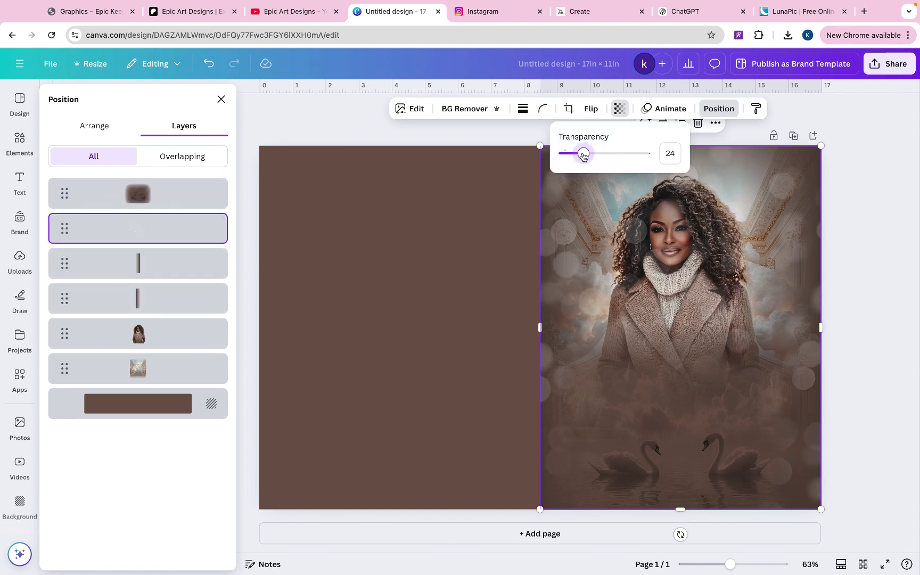
pyautogui.click(191, 335)
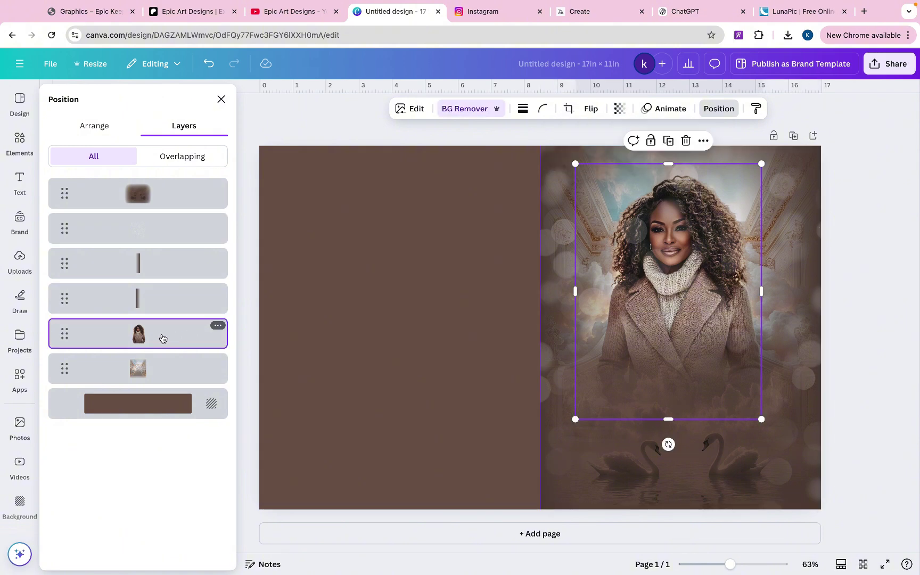
pyautogui.moveTo(162, 338); pyautogui.dragTo(162, 216)
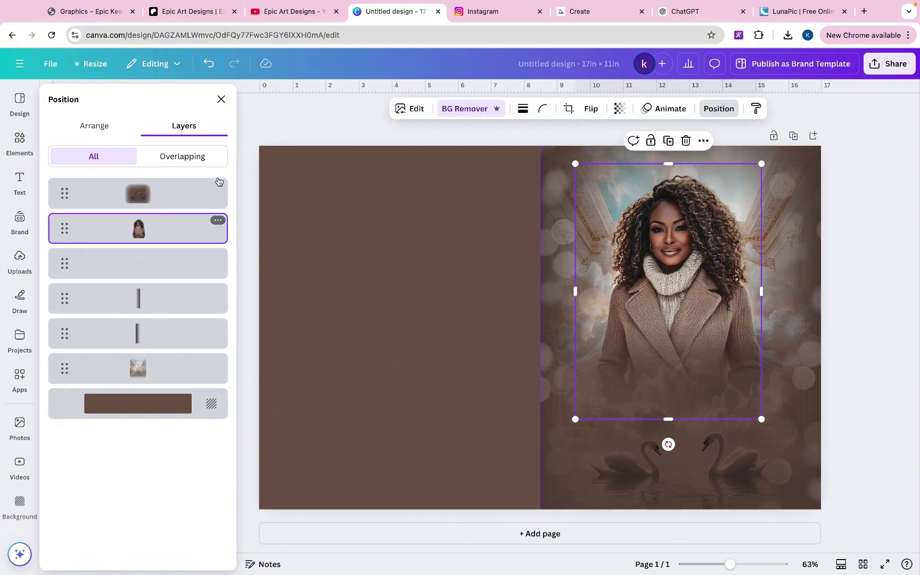
# Enlarge the bokeh image inside its crop frame.
pyautogui.click(569, 109)
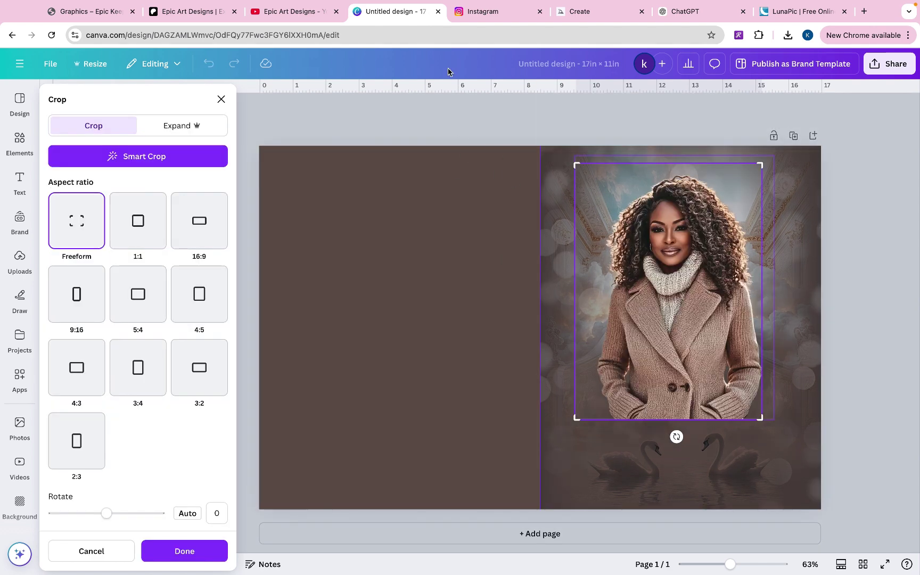
pyautogui.click(184, 550)
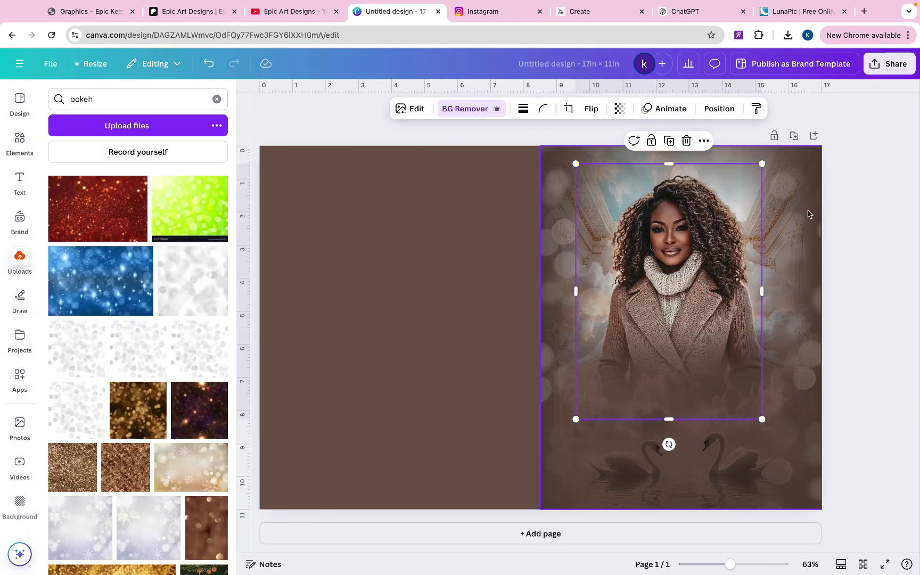
pyautogui.click(569, 109)
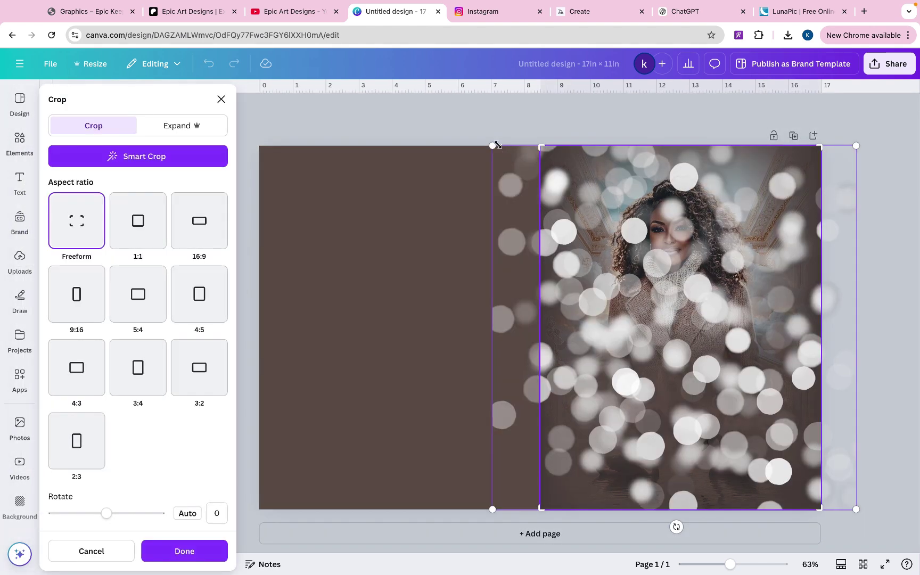
pyautogui.moveTo(476, 145); pyautogui.dragTo(164, 95)
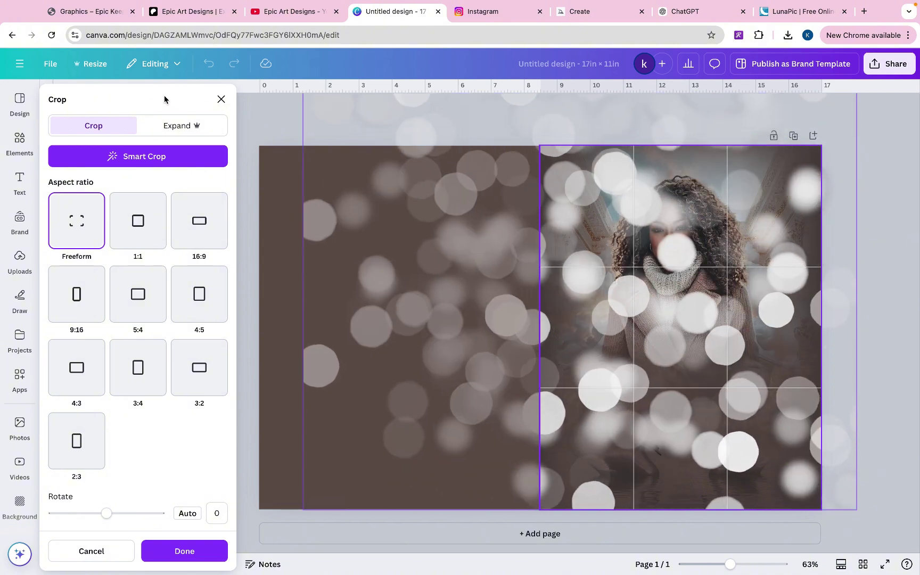
pyautogui.click(911, 291)
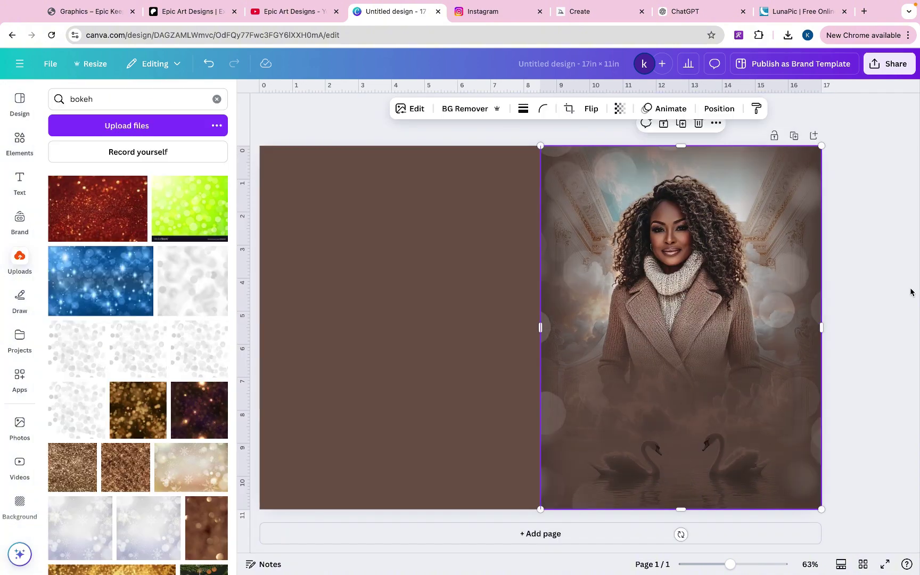
pyautogui.click(864, 267)
# Pull the lower gradient's bottom edge up to the page's bottom edge.
pyautogui.click(697, 422)
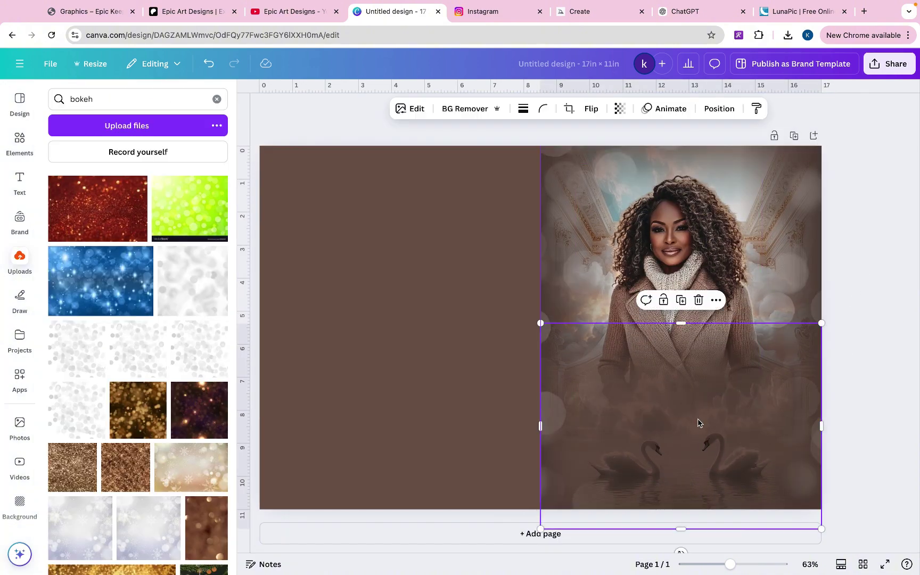
pyautogui.moveTo(687, 527); pyautogui.dragTo(687, 509)
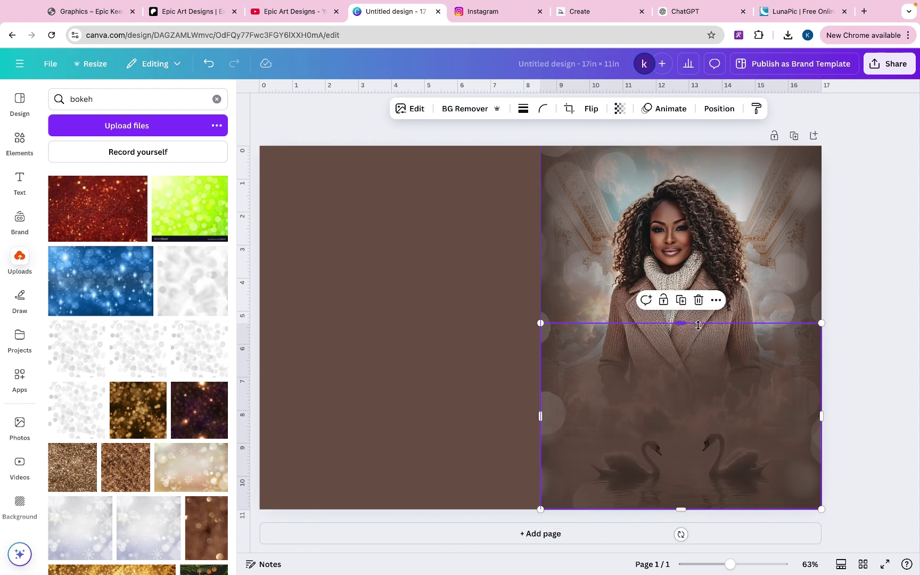
pyautogui.click(848, 270)
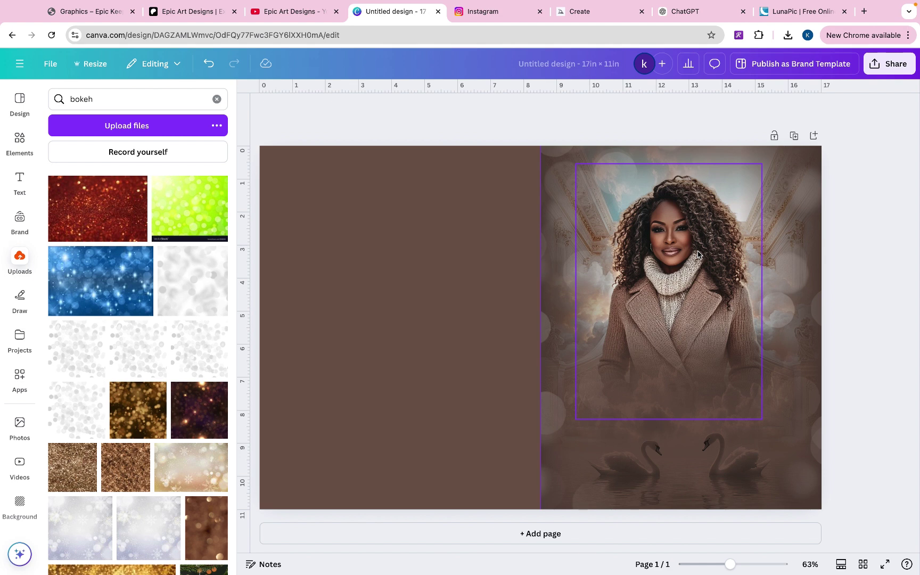
pyautogui.click(719, 251)
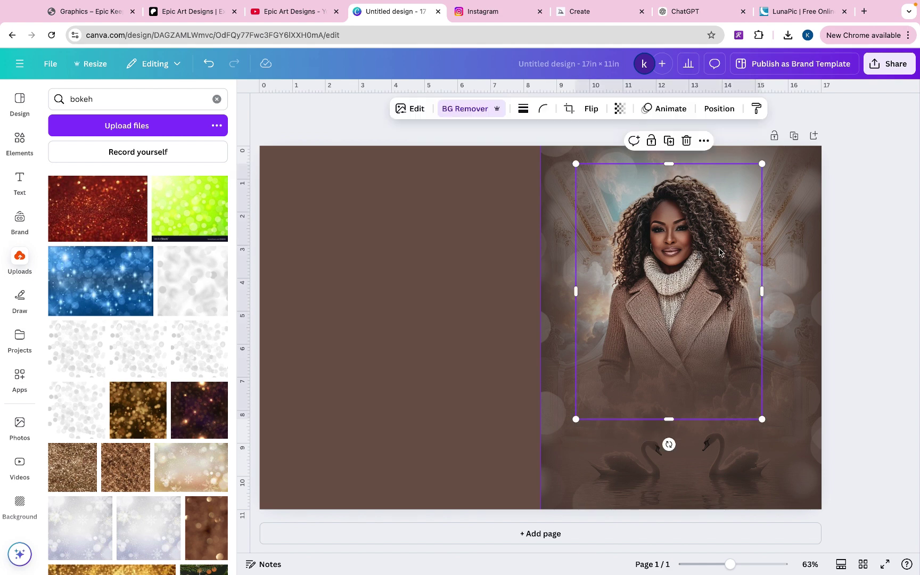
# Give the portrait a Glow shadow with blur 66.
pyautogui.click(906, 240)
pyautogui.click(686, 222)
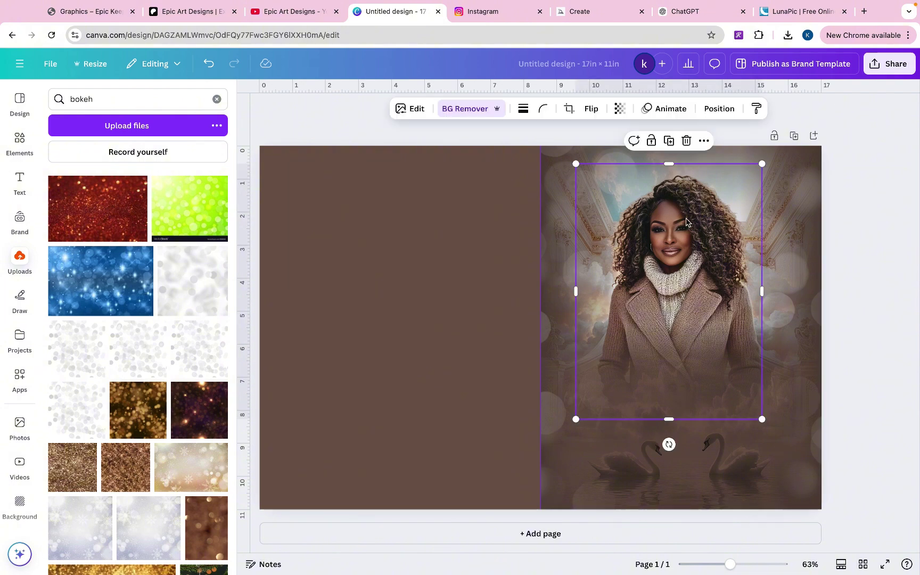
pyautogui.click(419, 110)
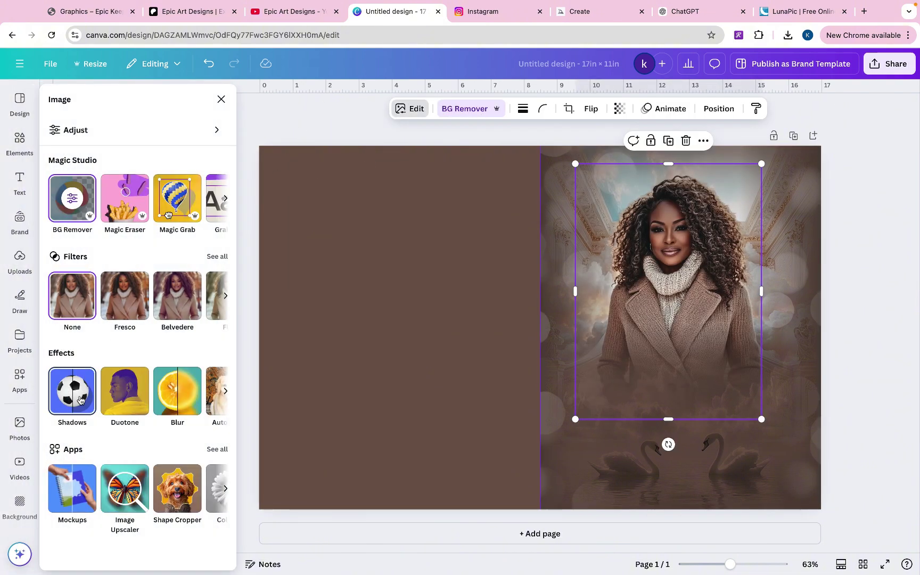
pyautogui.click(72, 392)
pyautogui.click(97, 243)
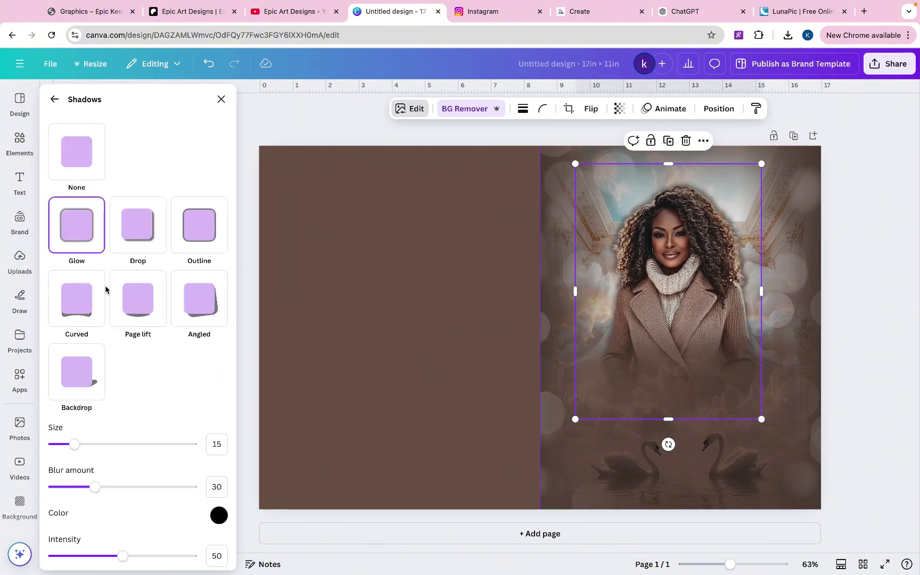
pyautogui.moveTo(95, 489); pyautogui.dragTo(146, 492)
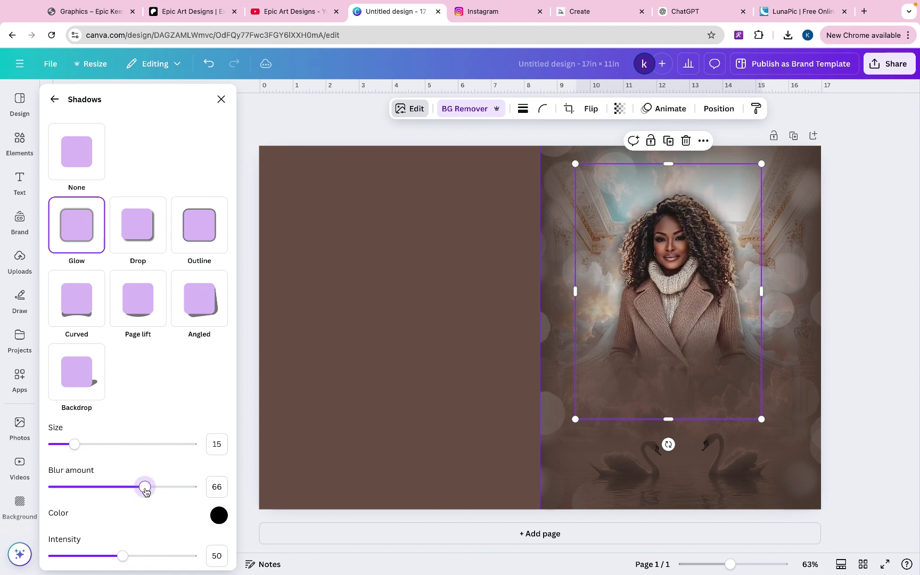
pyautogui.click(866, 403)
pyautogui.click(867, 403)
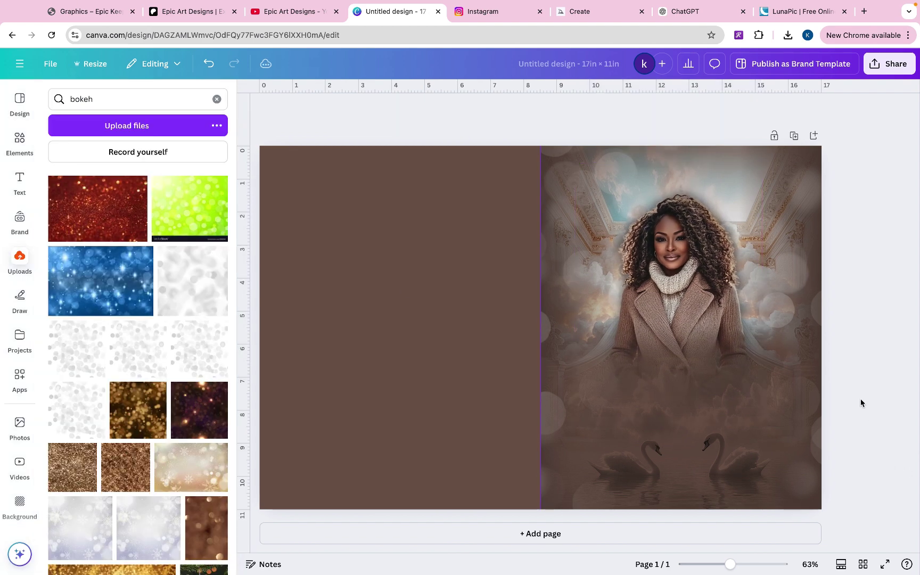
pyautogui.click(686, 271)
# Enlarge the portrait from its top-right corner and nudge it into place.
pyautogui.click(850, 283)
pyautogui.click(660, 226)
pyautogui.moveTo(766, 158); pyautogui.dragTo(793, 123)
pyautogui.moveTo(718, 246)
pyautogui.mouseDown()
pyautogui.moveTo(699, 250)
pyautogui.moveTo(718, 250)
pyautogui.mouseUp()
pyautogui.click(852, 283)
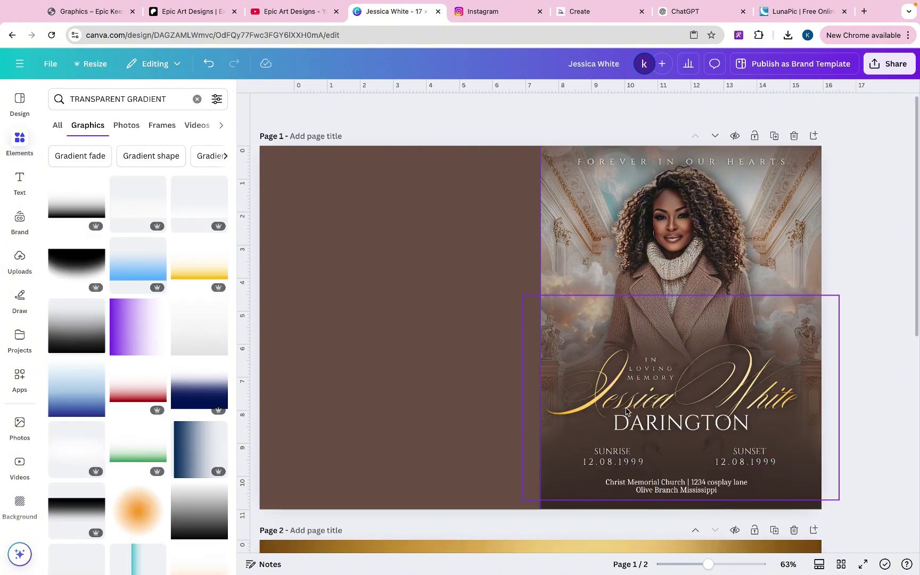
pyautogui.scroll(-7, 862, 274)
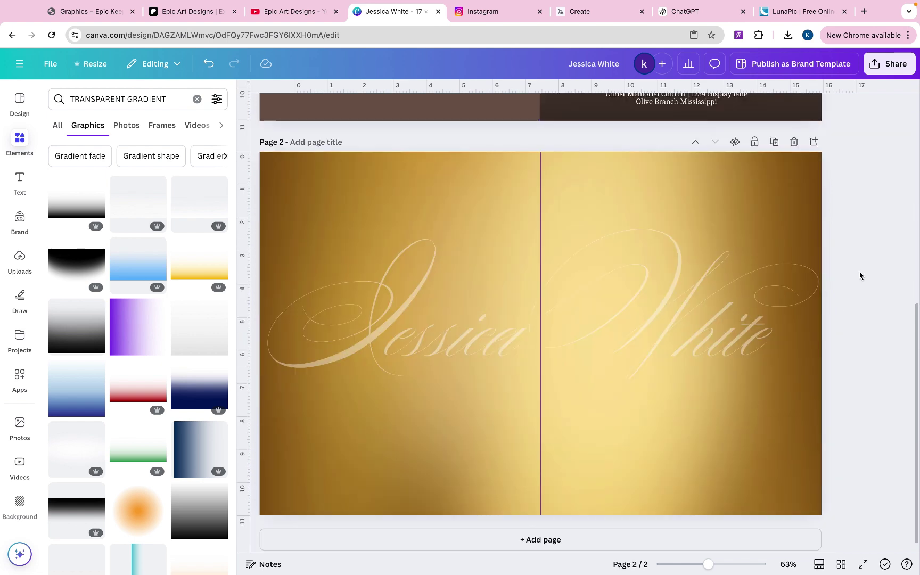
pyautogui.click(350, 189)
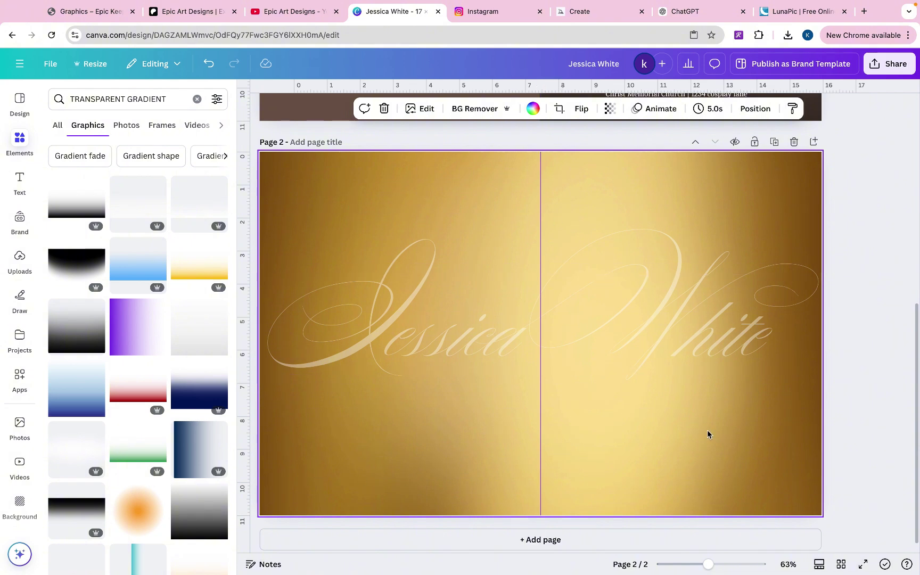
pyautogui.click(366, 299)
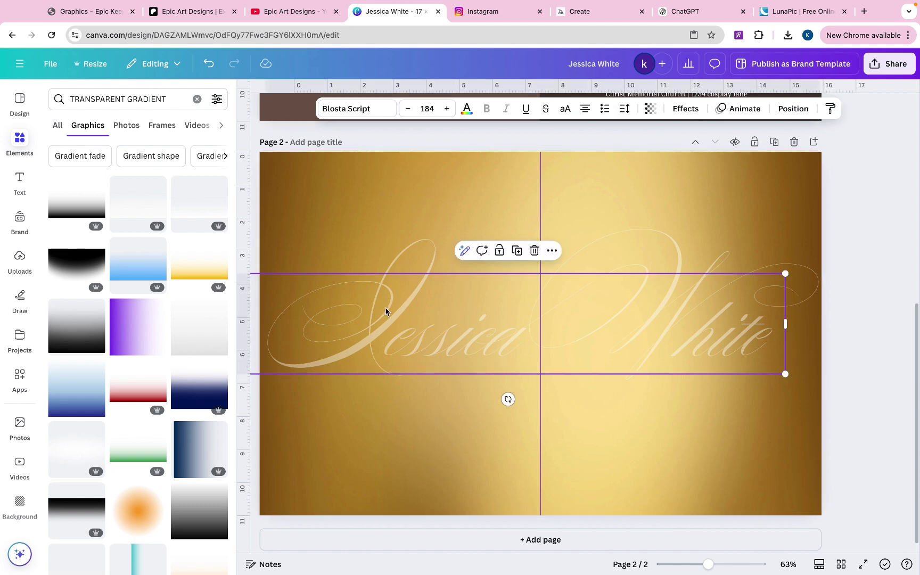
pyautogui.moveTo(785, 374); pyautogui.dragTo(796, 376)
pyautogui.click(361, 117)
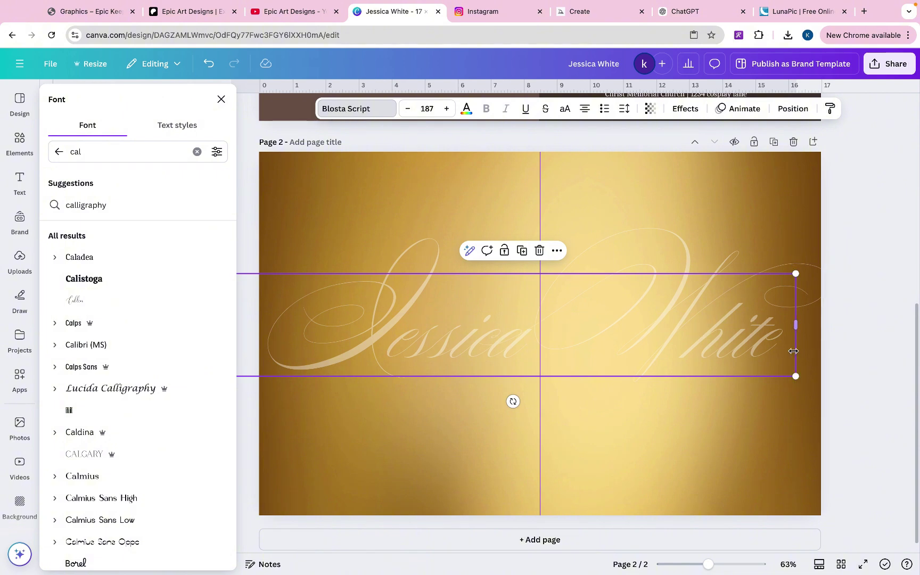
pyautogui.moveTo(793, 376); pyautogui.dragTo(781, 375)
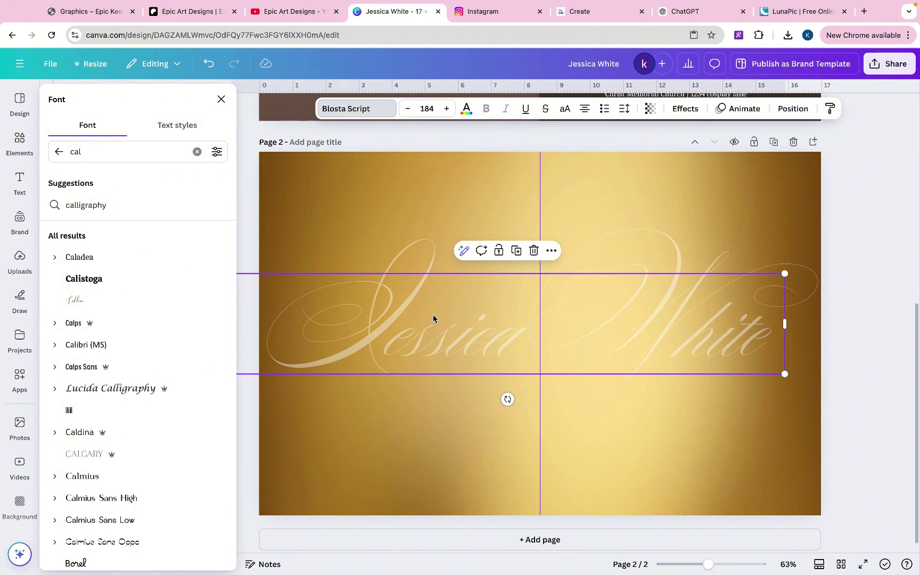
pyautogui.doubleClick(653, 293)
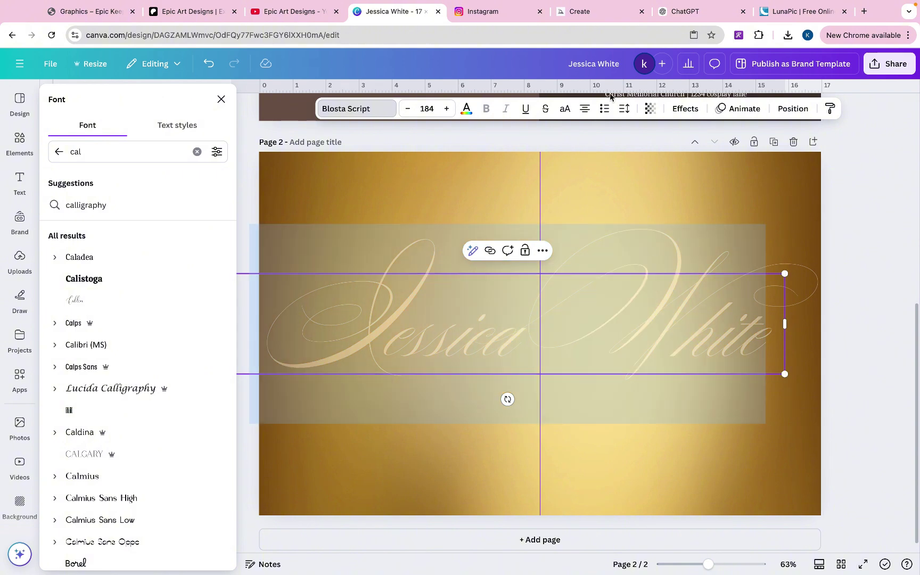
pyautogui.click(649, 108)
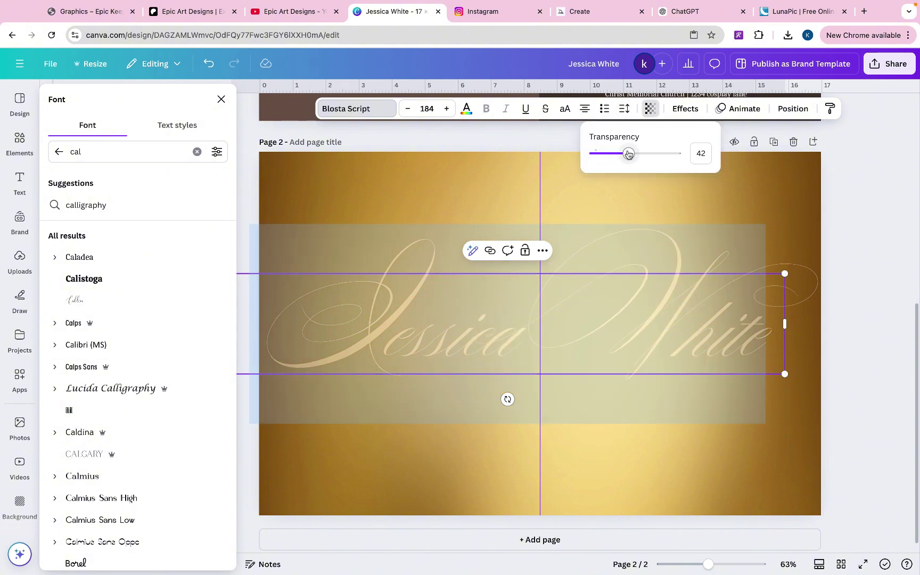
pyautogui.click(775, 194)
pyautogui.click(802, 203)
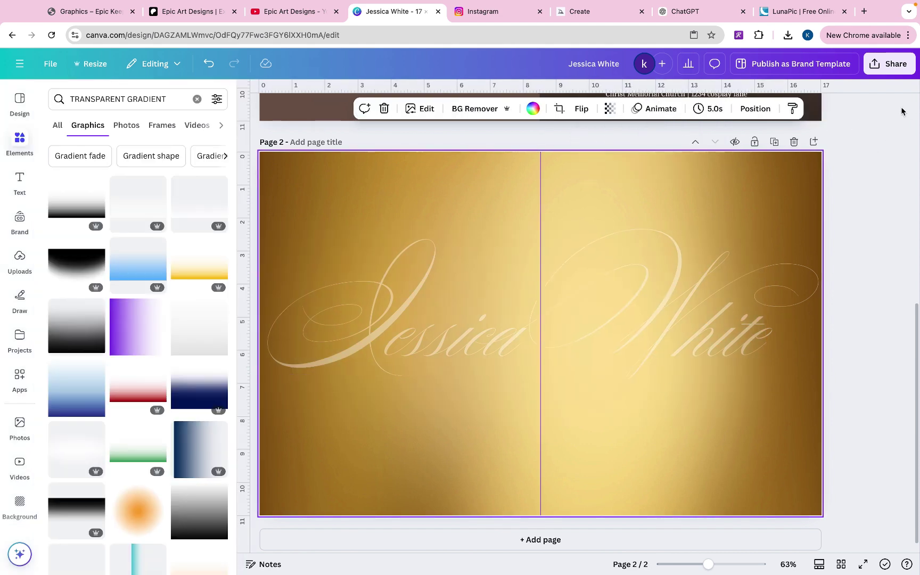
pyautogui.click(888, 65)
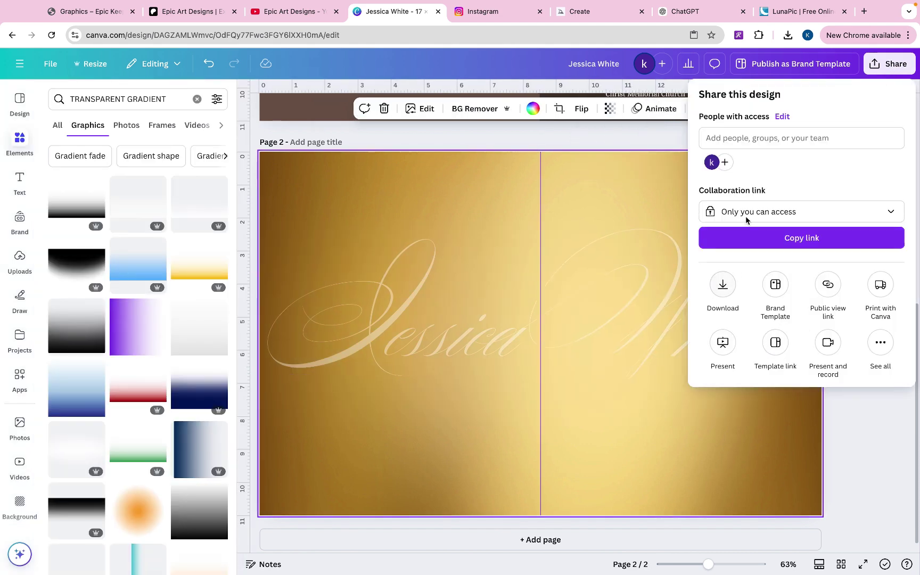
pyautogui.click(842, 437)
pyautogui.scroll(5, 842, 437)
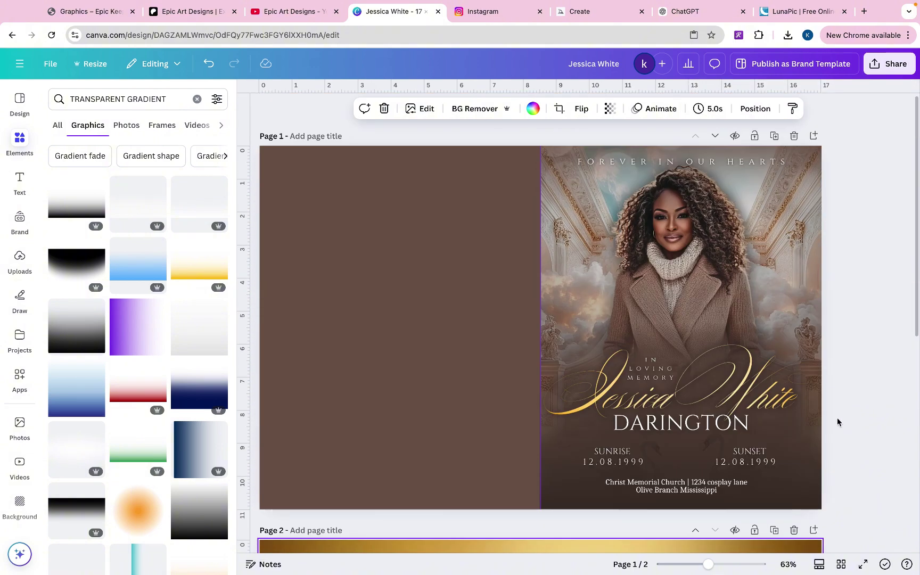
pyautogui.click(787, 35)
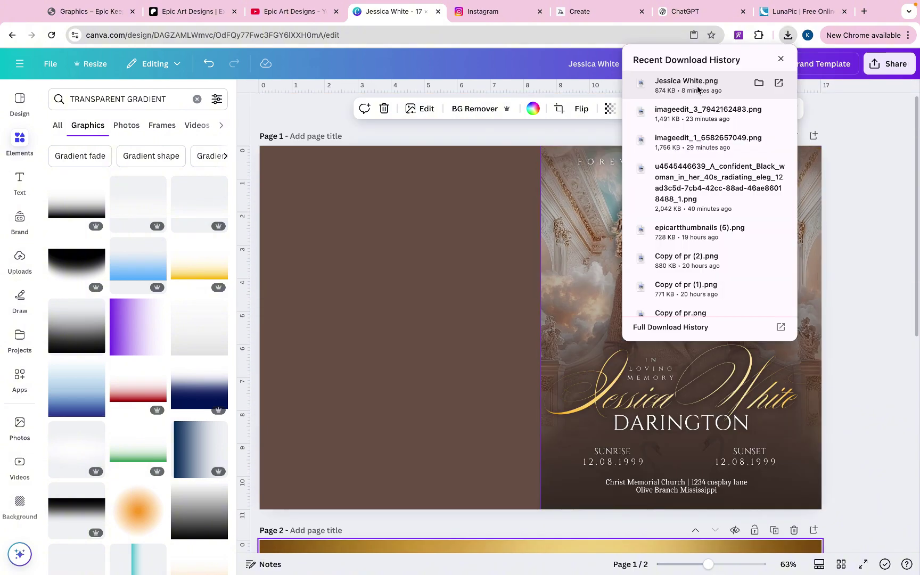
pyautogui.moveTo(670, 89); pyautogui.dragTo(351, 328)
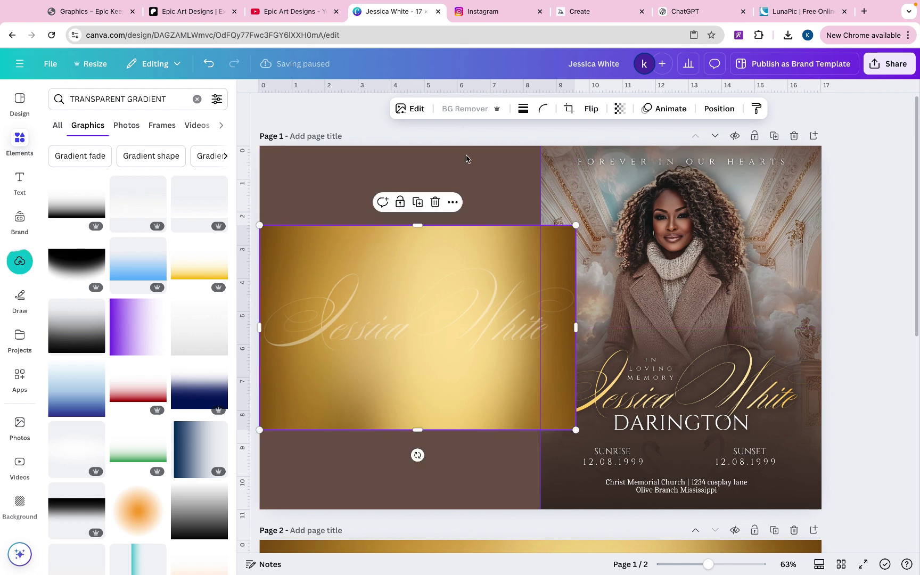
# Remove the script image's gold background with BG Remover, leaving only the lettering.
pyautogui.click(478, 109)
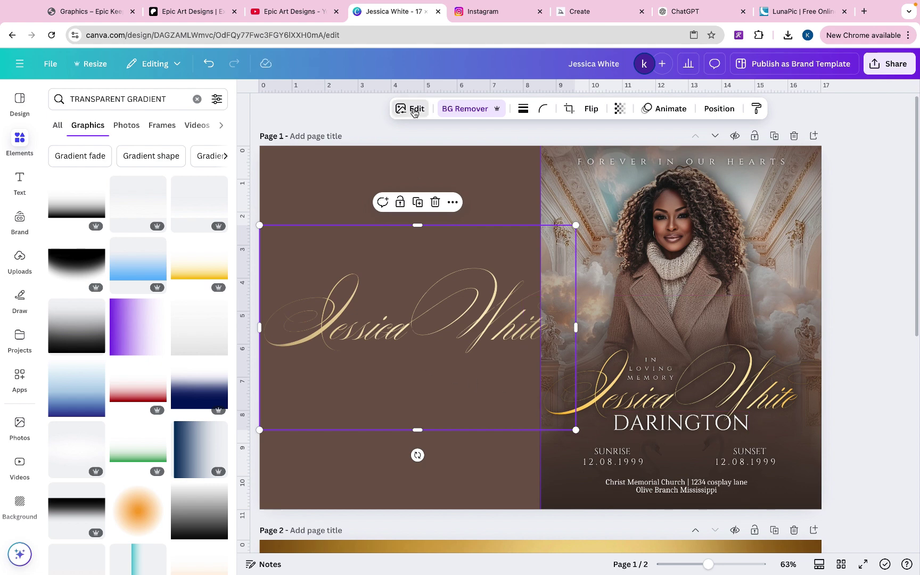
pyautogui.click(414, 111)
# Give the script image a Glow shadow with lowered intensity.
pyautogui.click(74, 382)
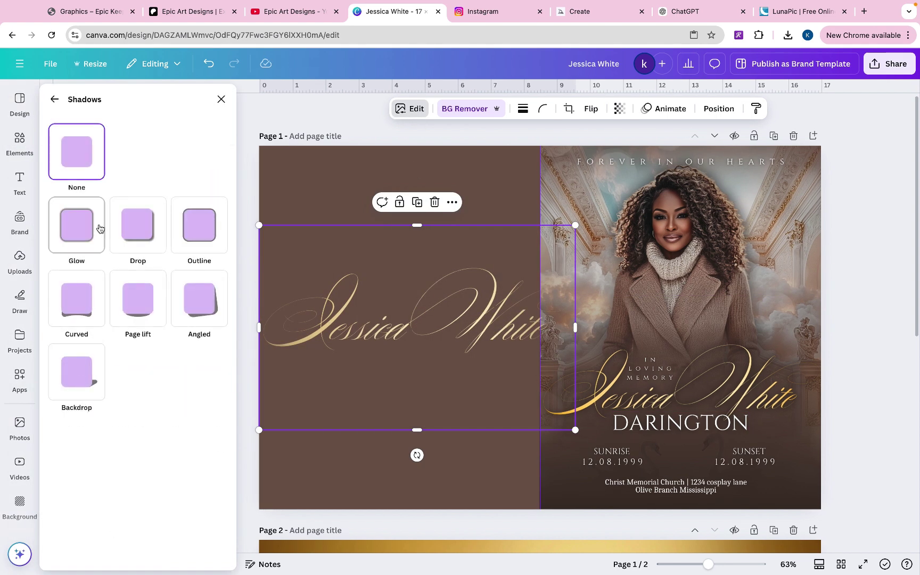
pyautogui.click(99, 226)
pyautogui.moveTo(122, 555); pyautogui.dragTo(73, 560)
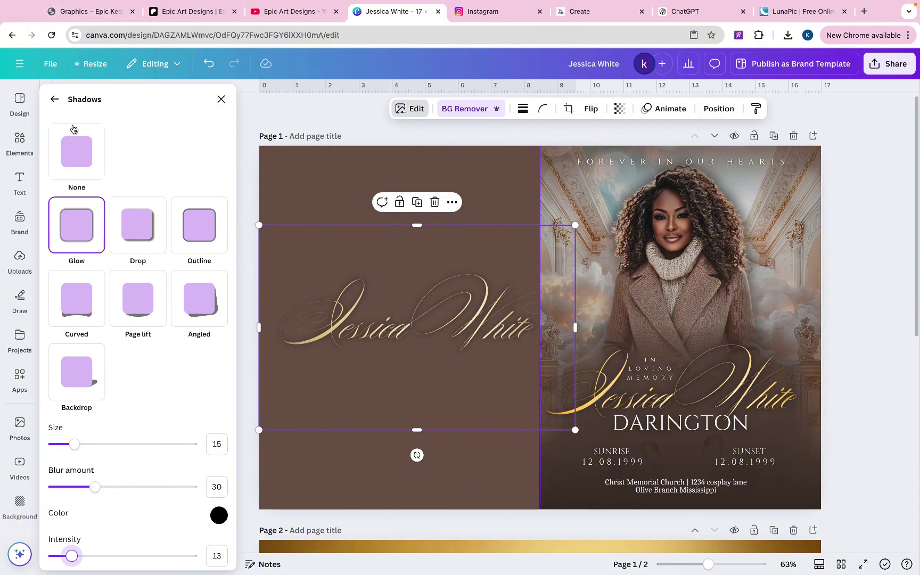
# Raise the script's vibrance and saturation to 100 and increase its contrast.
pyautogui.click(54, 100)
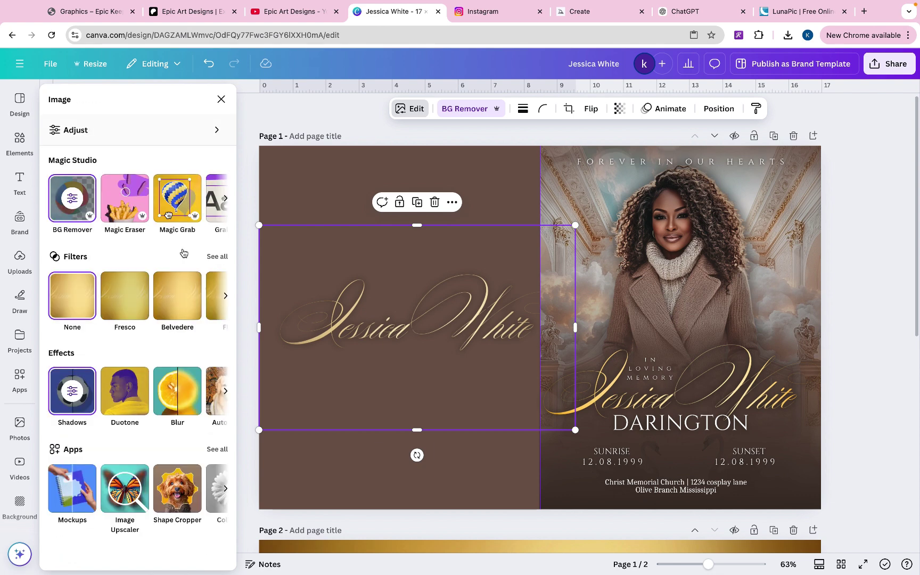
pyautogui.click(98, 128)
pyautogui.scroll(-4, 145, 321)
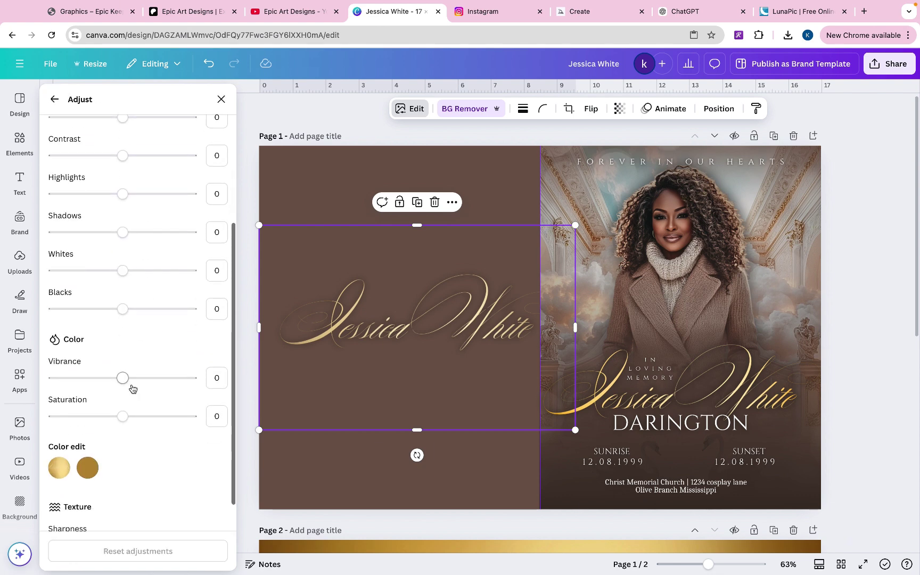
pyautogui.moveTo(123, 379); pyautogui.dragTo(254, 384)
pyautogui.moveTo(123, 417); pyautogui.dragTo(244, 424)
pyautogui.scroll(1, 158, 293)
pyautogui.scroll(1, 159, 293)
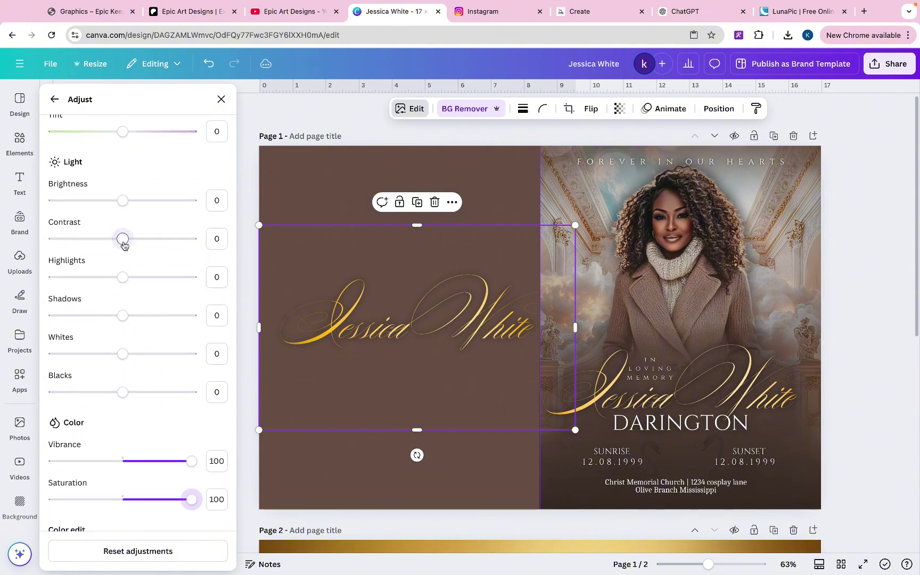
pyautogui.moveTo(123, 239); pyautogui.dragTo(180, 247)
pyautogui.click(837, 345)
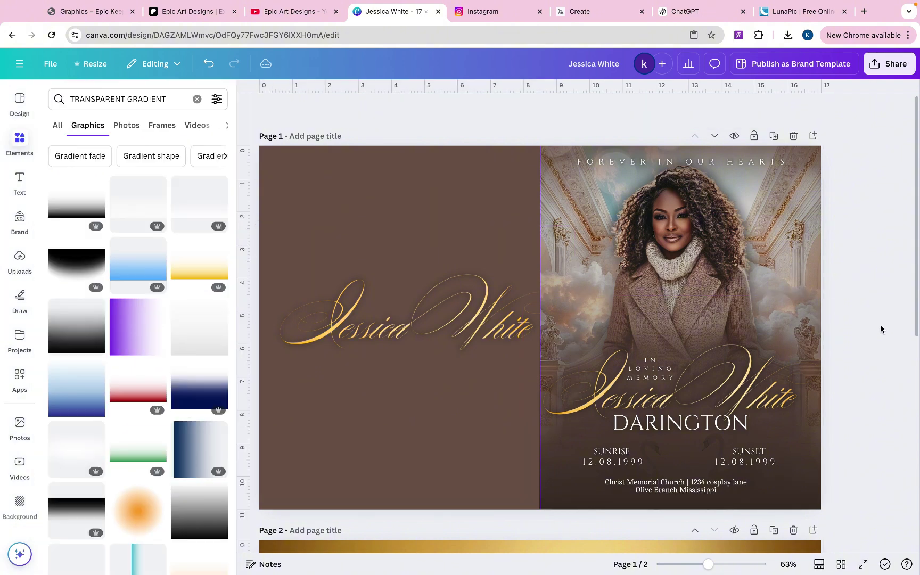
# Try the script over the portrait, move it back, then delete it.
pyautogui.click(455, 321)
pyautogui.moveTo(455, 322); pyautogui.dragTo(718, 389)
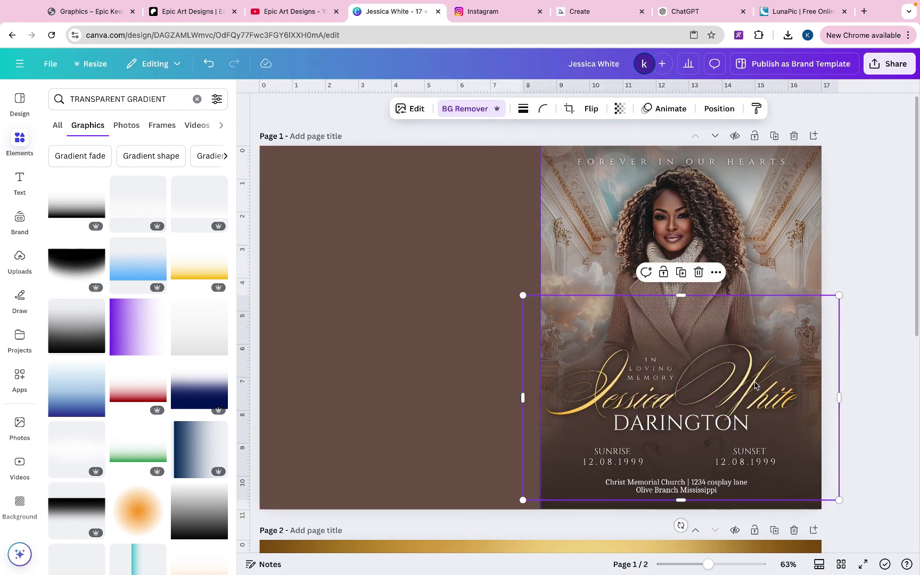
pyautogui.moveTo(755, 384); pyautogui.dragTo(491, 341)
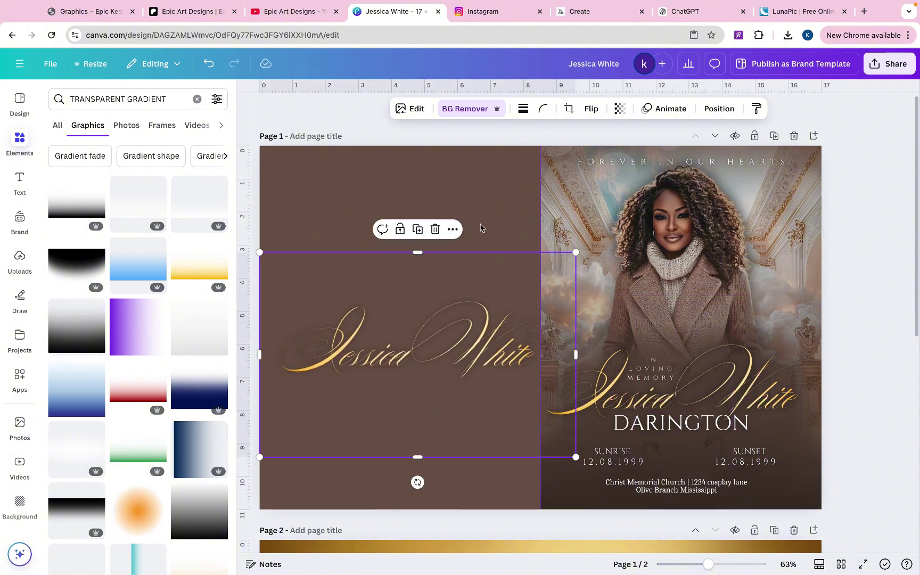
pyautogui.click(432, 229)
# Undo back to the earlier single-page cover and select several cover elements together.
pyautogui.click(659, 425)
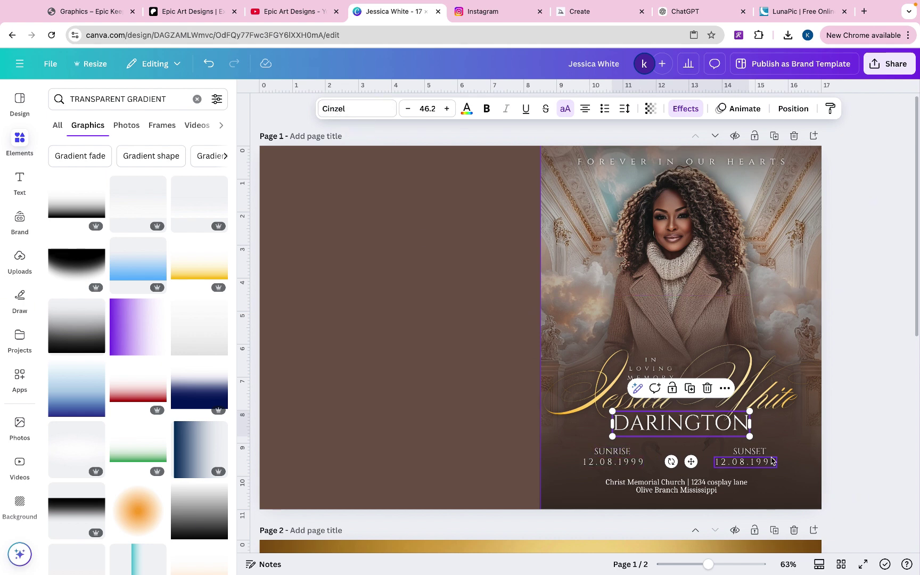
pyautogui.click(691, 487)
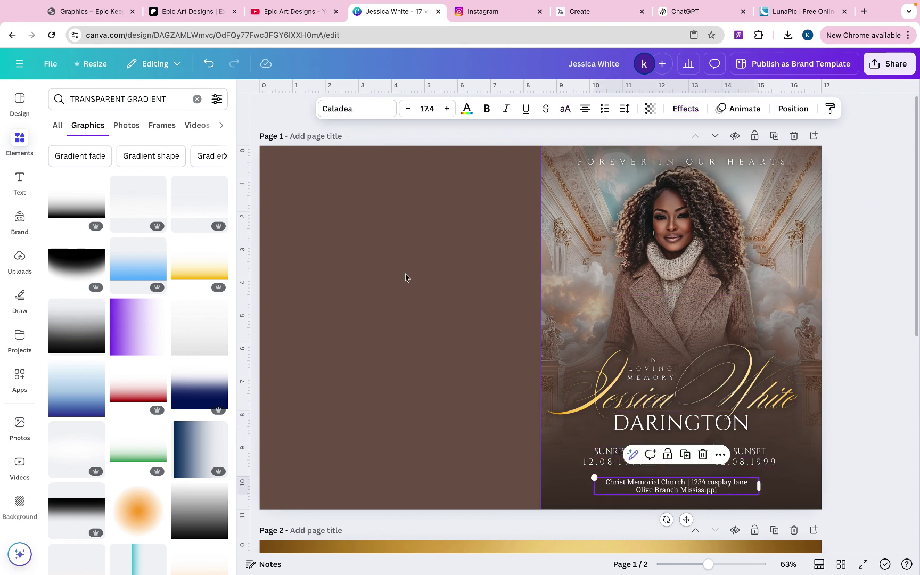
pyautogui.hotkey('ctrl', 'z')
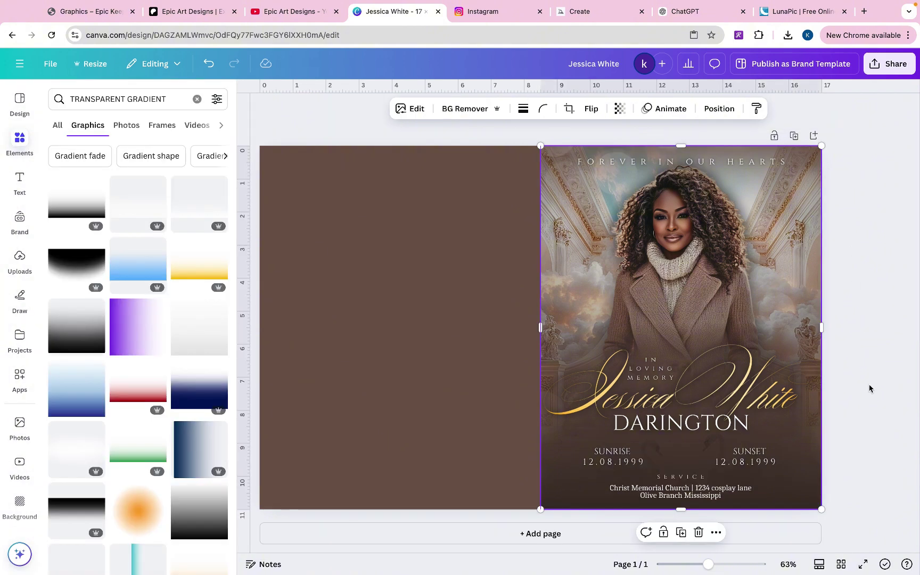
pyautogui.moveTo(859, 422); pyautogui.dragTo(505, 271)
# Delete the extra portrait image from the left half.
pyautogui.click(894, 287)
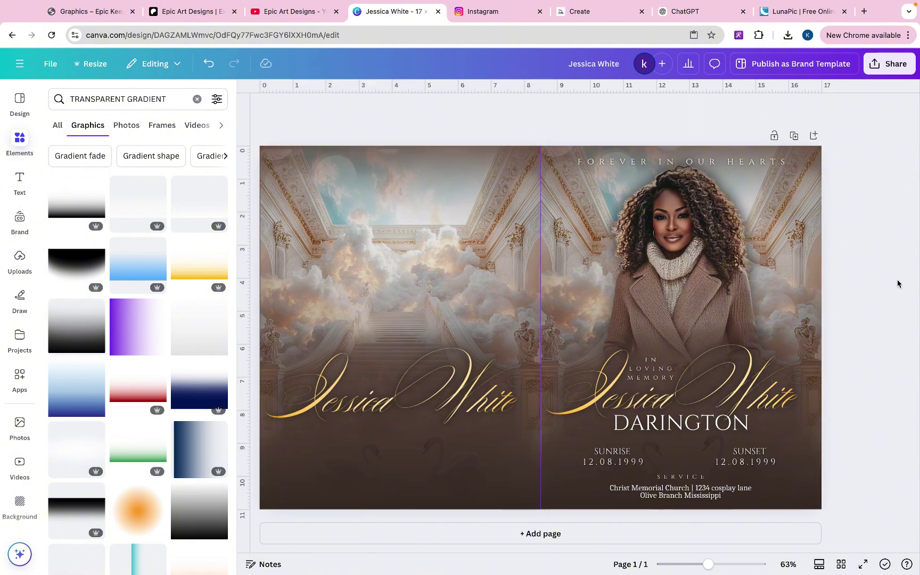
pyautogui.click(398, 354)
pyautogui.click(420, 275)
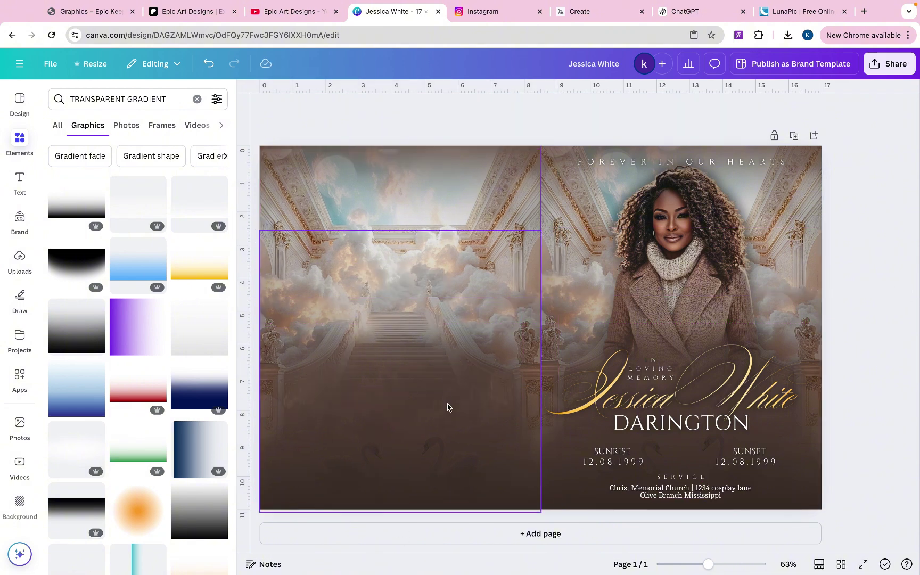
# Duplicate the brown gradient overlay, flip the copy vertically, and place it at the top-left.
pyautogui.click(449, 419)
pyautogui.moveTo(449, 419)
pyautogui.mouseDown()
pyautogui.moveTo(378, 351)
pyautogui.moveTo(441, 334)
pyautogui.moveTo(450, 417)
pyautogui.mouseUp()
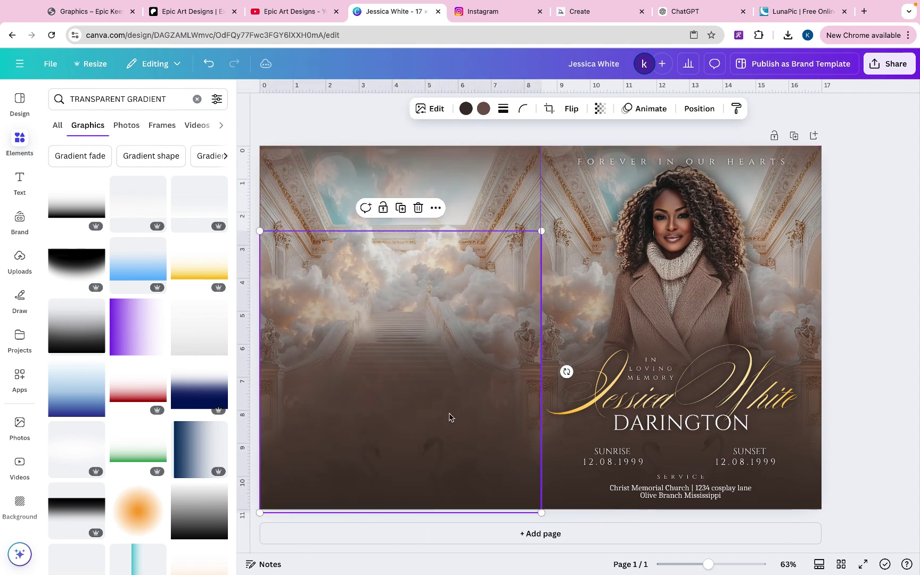
pyautogui.click(400, 208)
pyautogui.click(571, 109)
pyautogui.click(575, 158)
pyautogui.moveTo(493, 312); pyautogui.dragTo(486, 240)
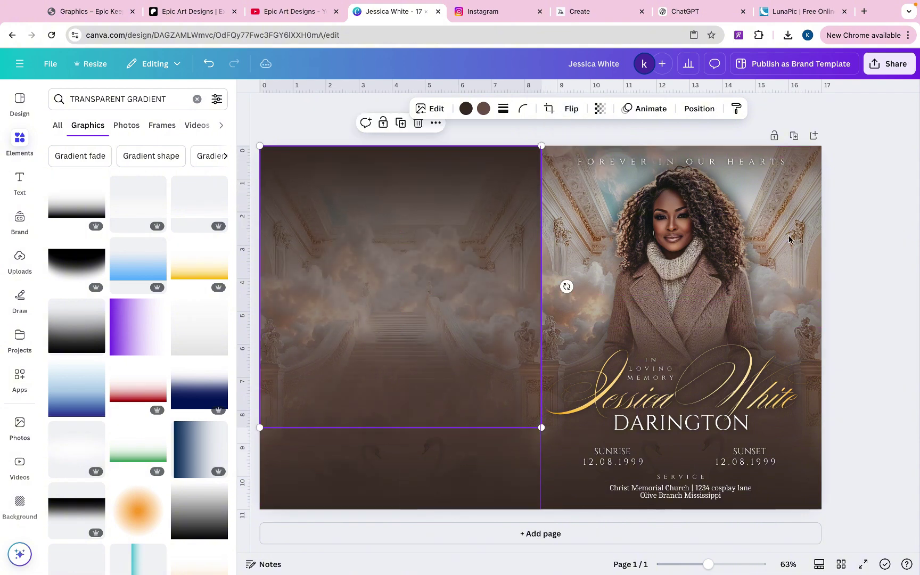
pyautogui.click(899, 270)
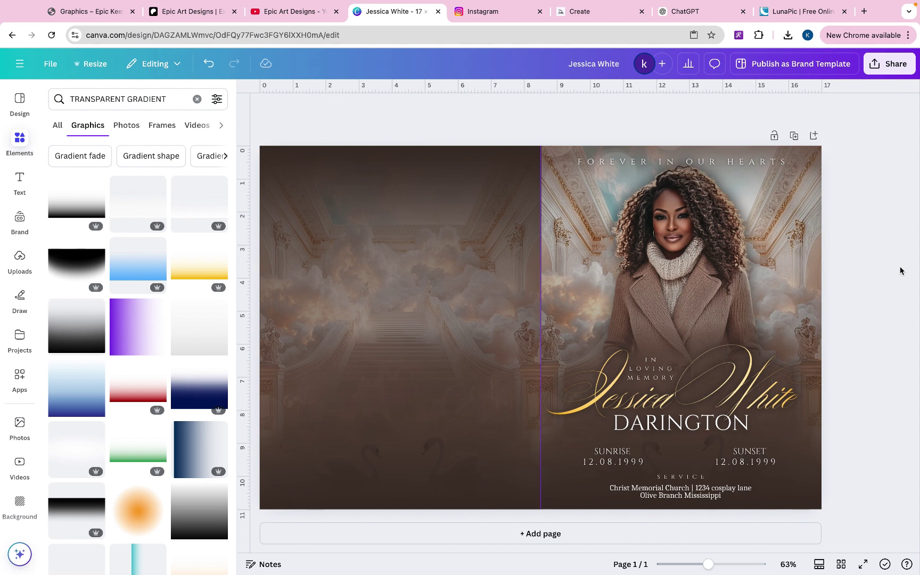
pyautogui.click(436, 174)
pyautogui.click(320, 128)
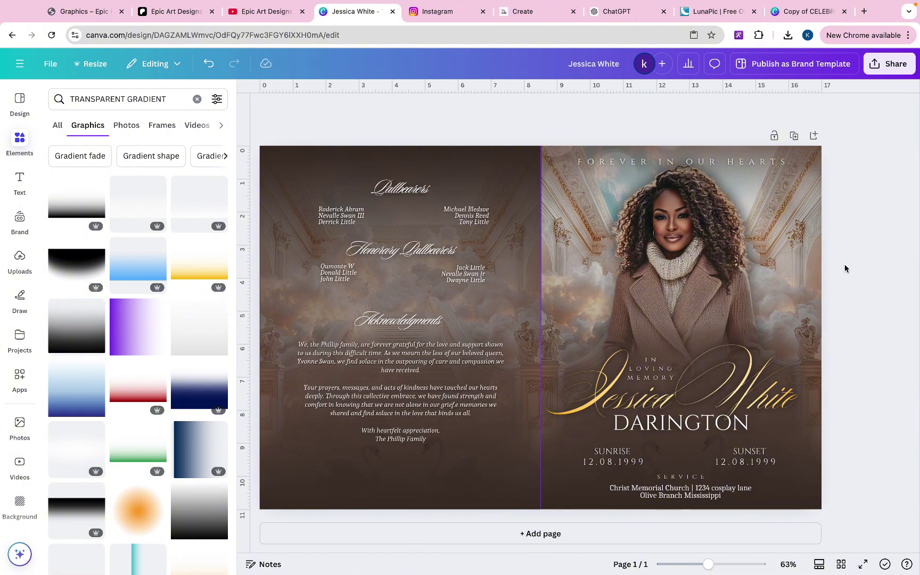
# Check the Pallbearers, Honorary Pallbearers and Acknowledgments text on the back panel.
pyautogui.click(402, 194)
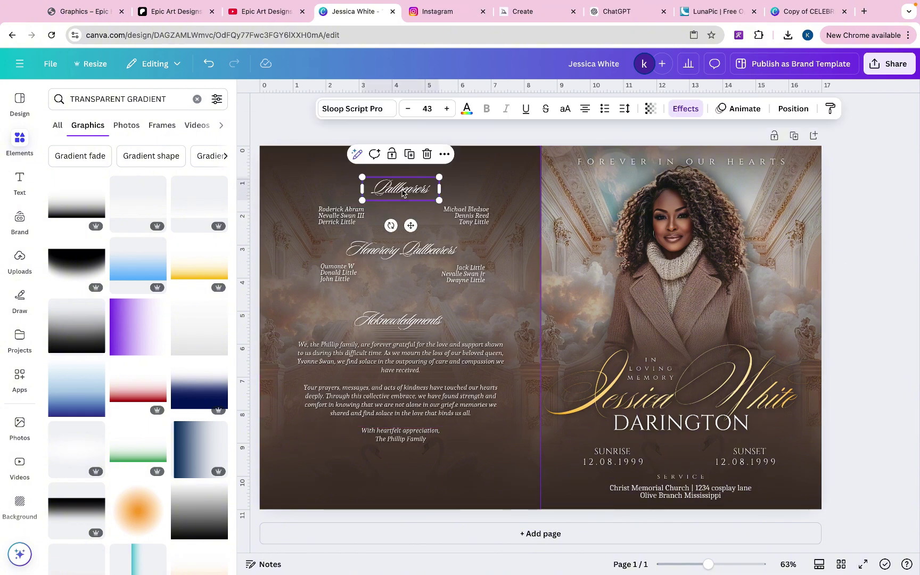
pyautogui.click(411, 246)
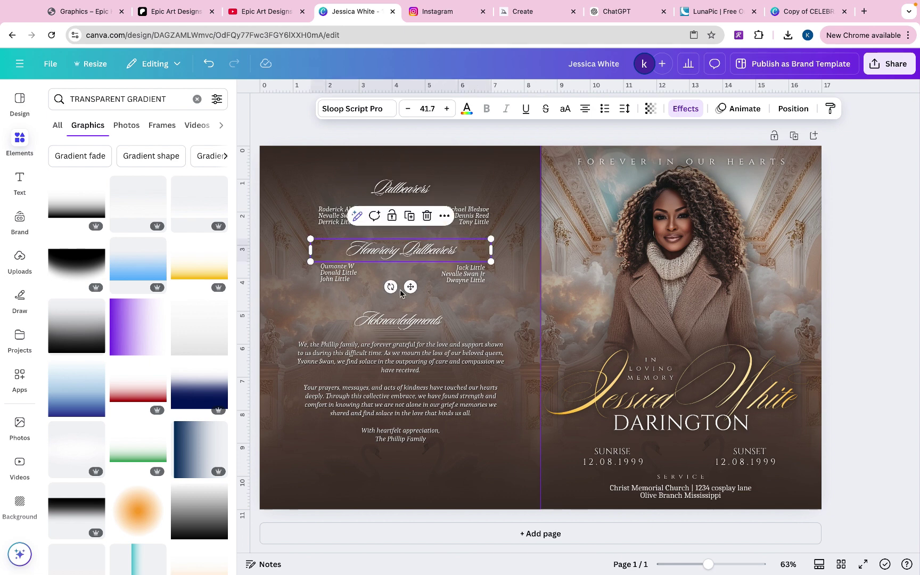
pyautogui.click(400, 322)
pyautogui.click(374, 345)
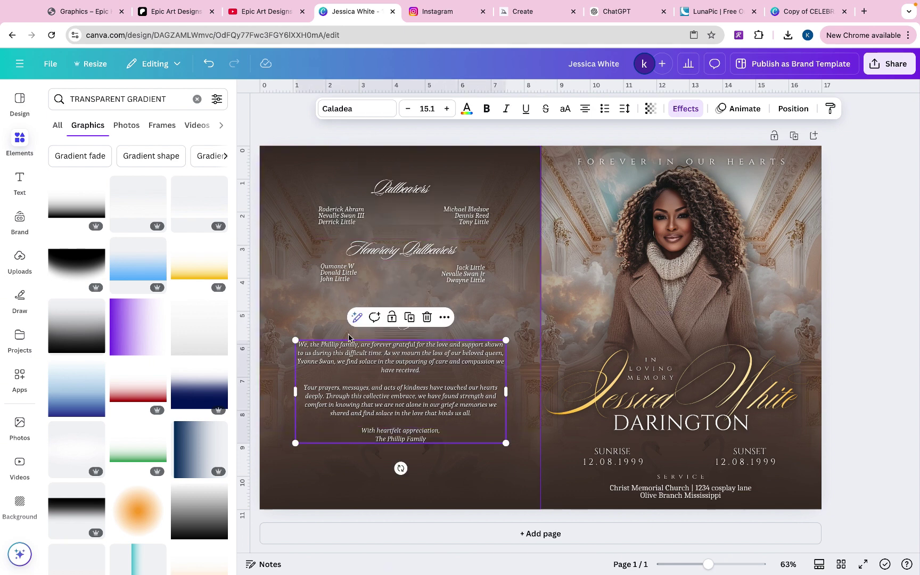
pyautogui.click(328, 219)
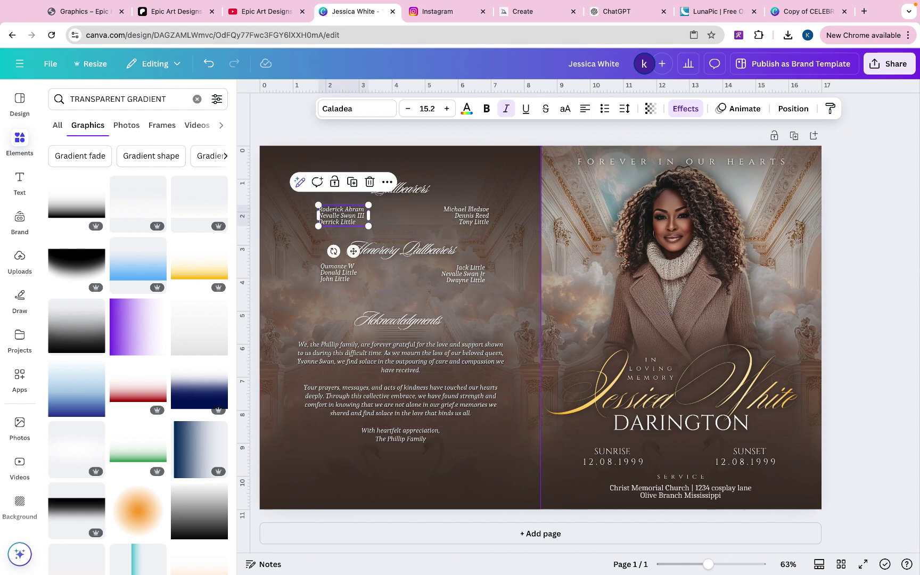
pyautogui.click(882, 263)
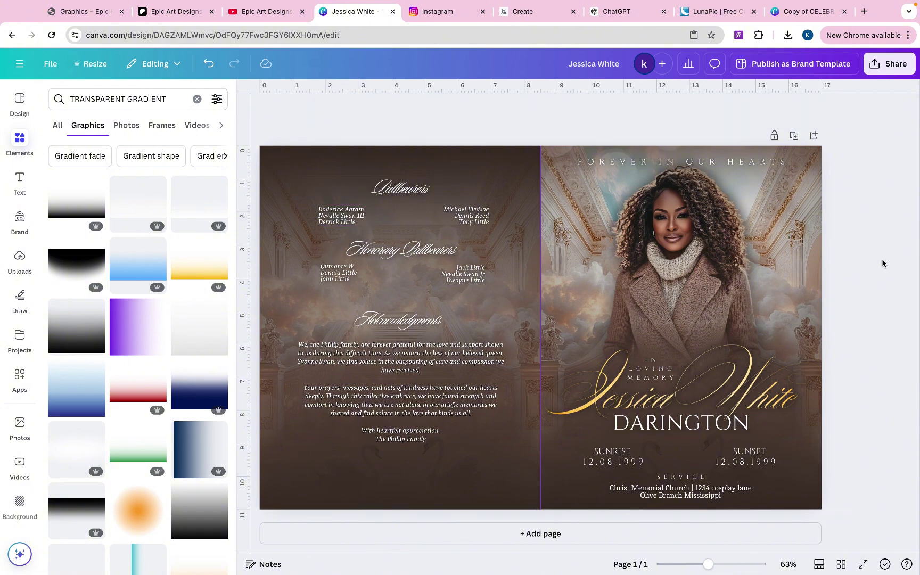
# Add a blank second page below the cover spread.
pyautogui.click(579, 534)
pyautogui.scroll(10, 469, 395)
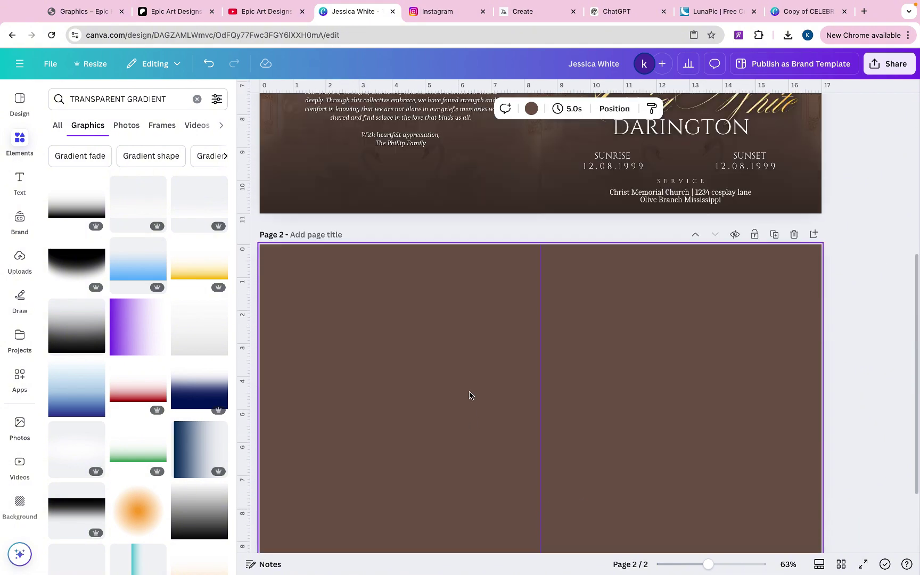
pyautogui.scroll(-6, 470, 395)
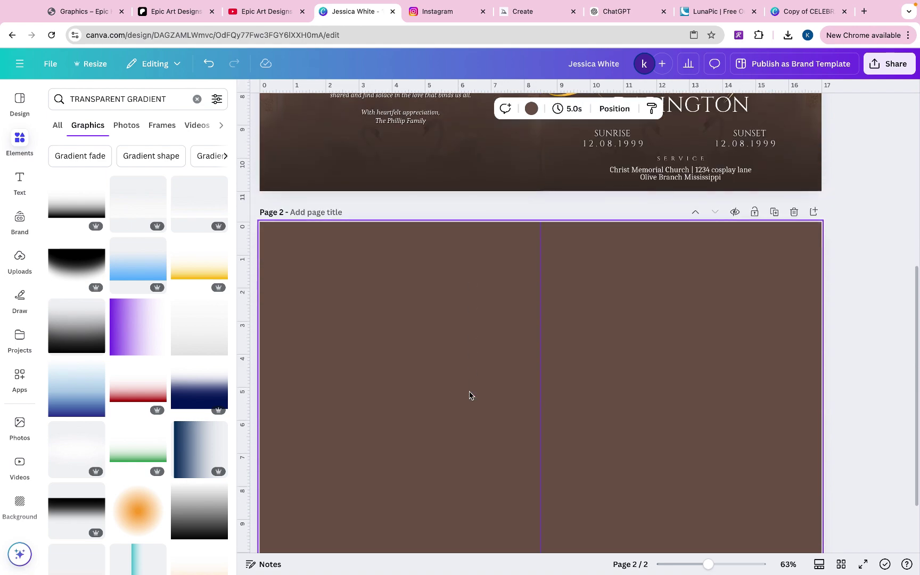
pyautogui.scroll(2, 469, 395)
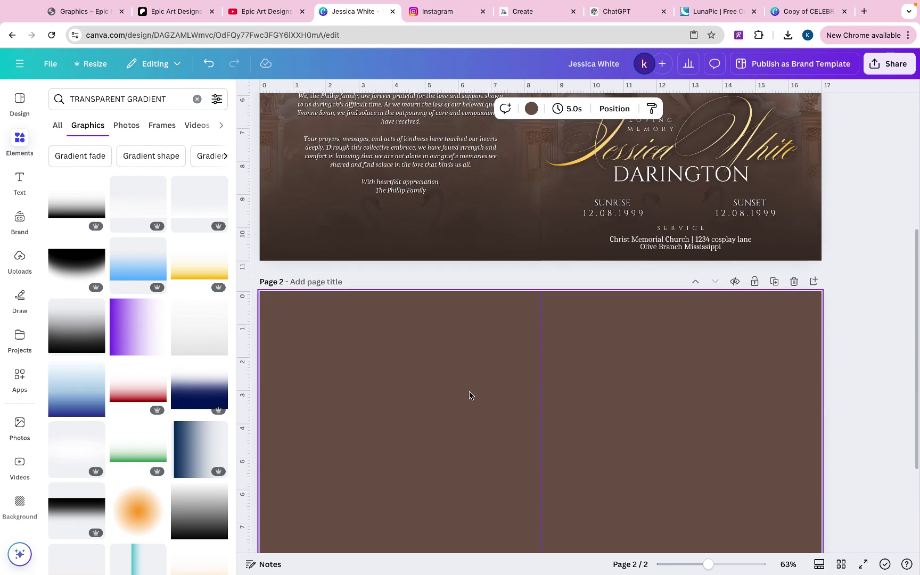
pyautogui.scroll(5, 469, 395)
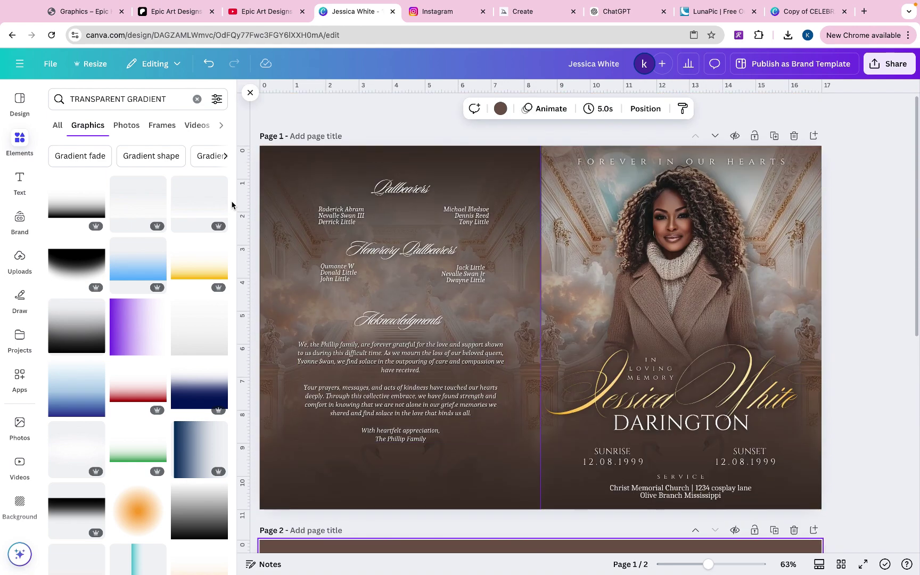
# Copy page 1's back-panel elements, paste them onto page 2, and move them right.
pyautogui.moveTo(253, 163); pyautogui.dragTo(278, 479)
pyautogui.rightClick(277, 478)
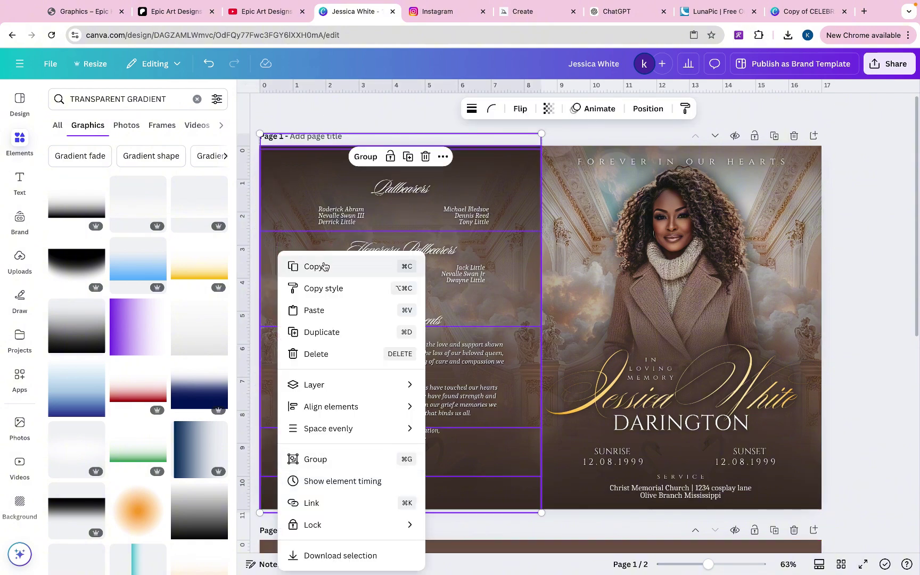
pyautogui.click(306, 266)
pyautogui.scroll(-6, 322, 267)
pyautogui.rightClick(369, 284)
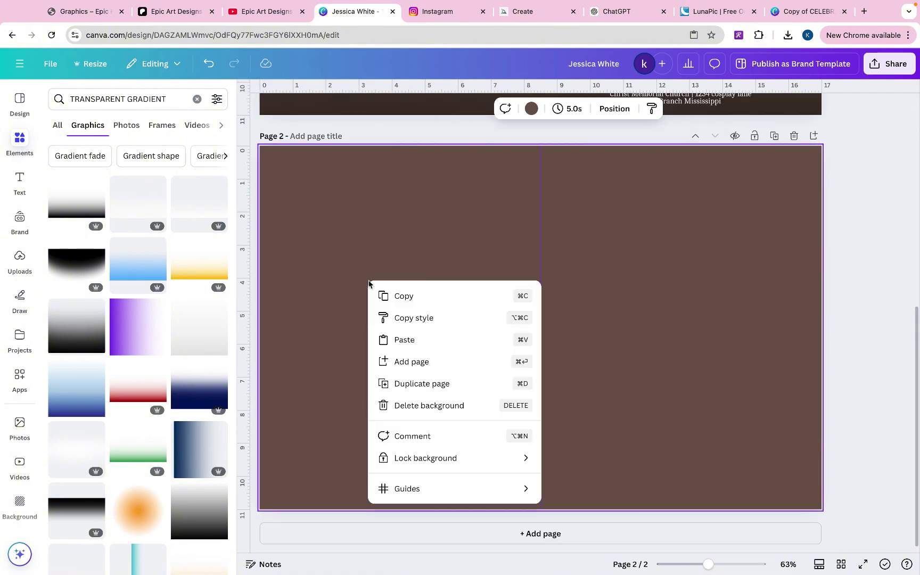
pyautogui.click(394, 338)
pyautogui.moveTo(396, 231); pyautogui.dragTo(683, 227)
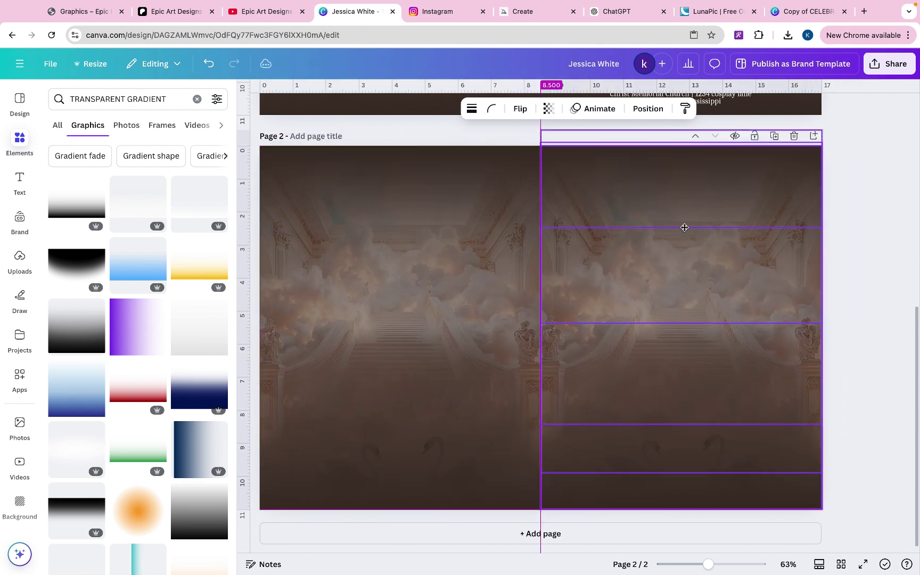
pyautogui.click(853, 220)
# Inspect the staircase background image on page 2's left half.
pyautogui.click(509, 200)
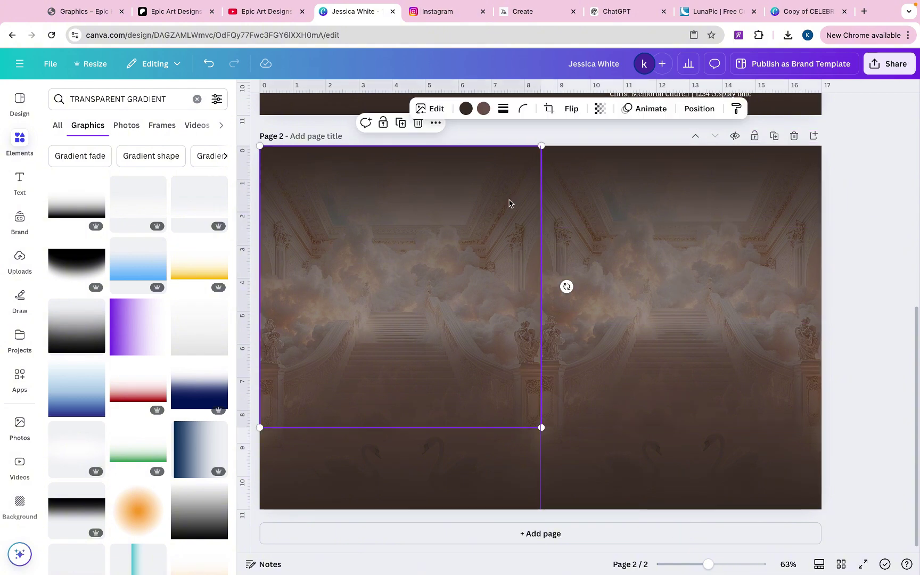
pyautogui.click(895, 253)
pyautogui.scroll(3, 896, 254)
pyautogui.scroll(-3, 896, 253)
pyautogui.scroll(1, 675, 268)
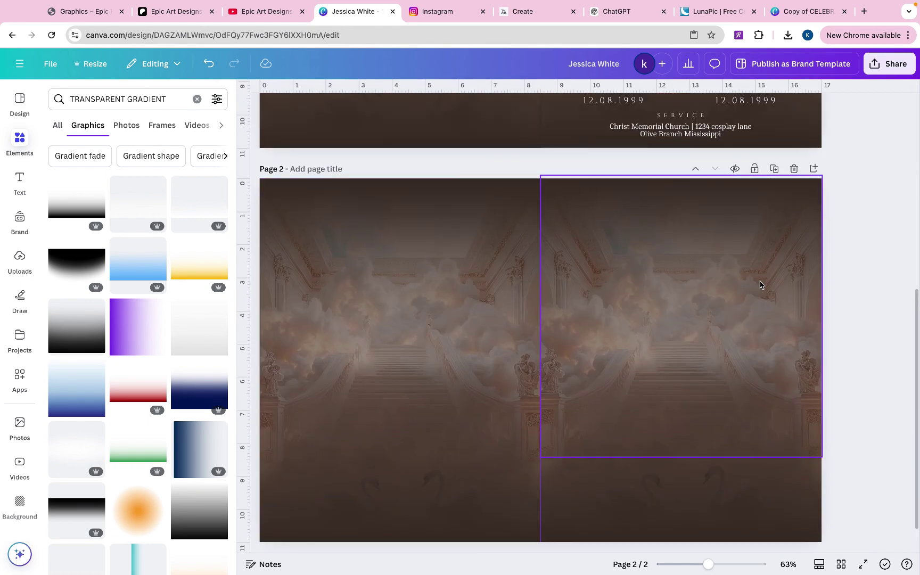
pyautogui.scroll(-1, 759, 281)
pyautogui.click(439, 300)
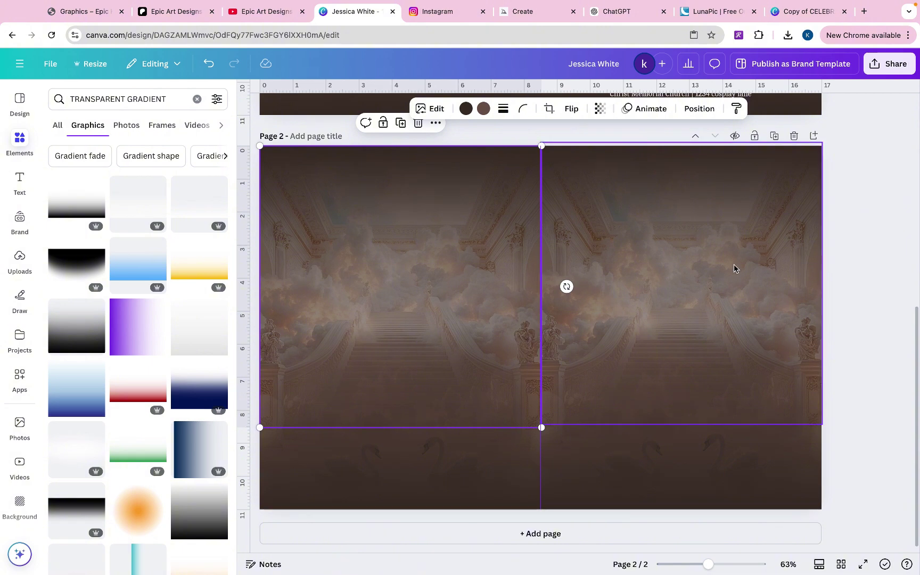
pyautogui.click(873, 253)
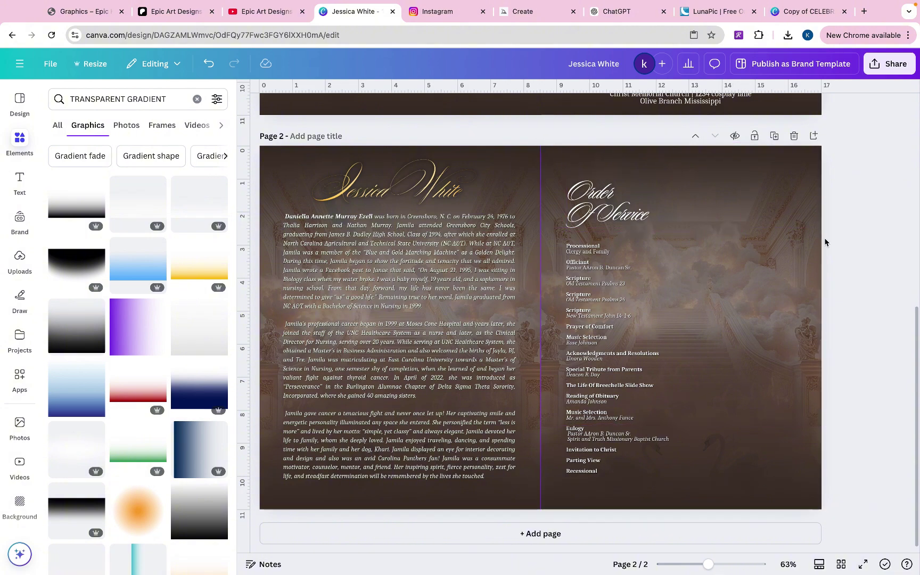
pyautogui.scroll(5, 824, 242)
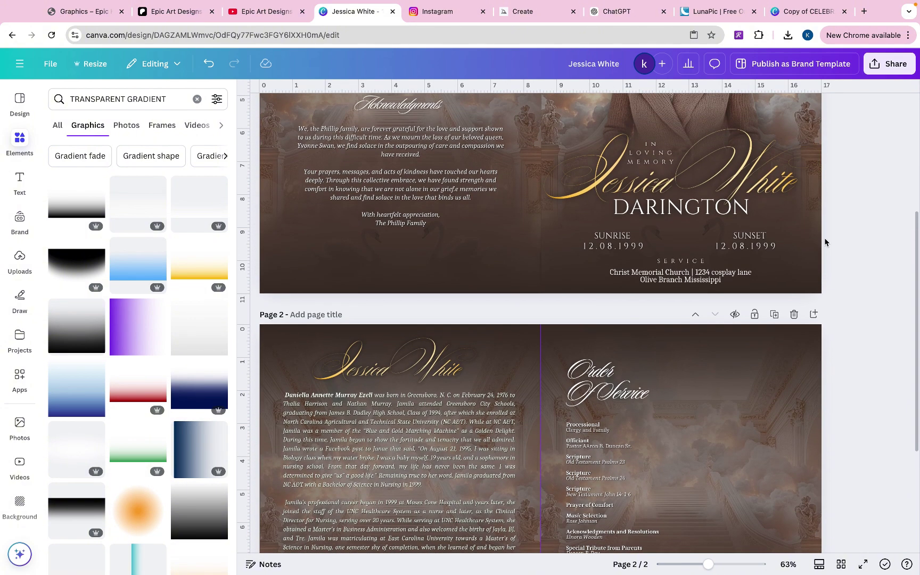
pyautogui.scroll(2, 824, 243)
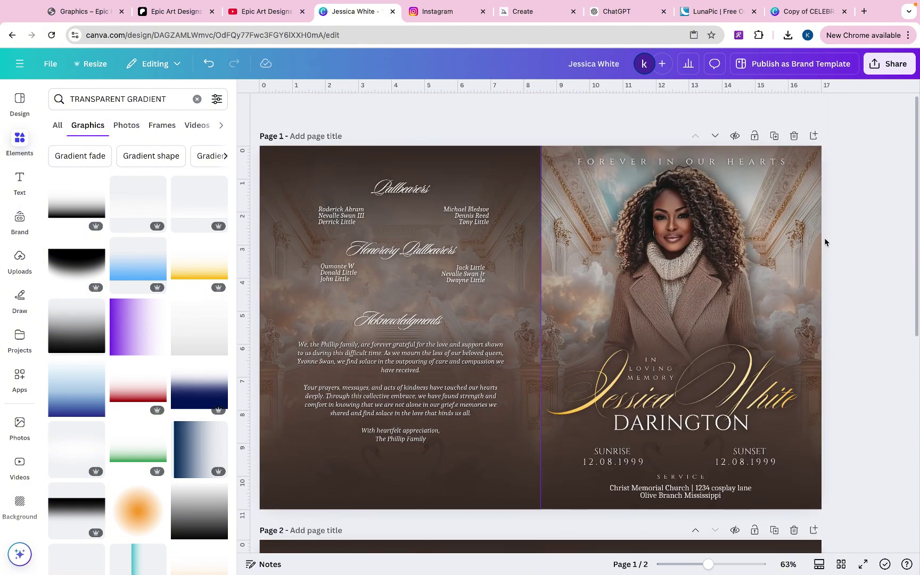
pyautogui.scroll(-7, 824, 242)
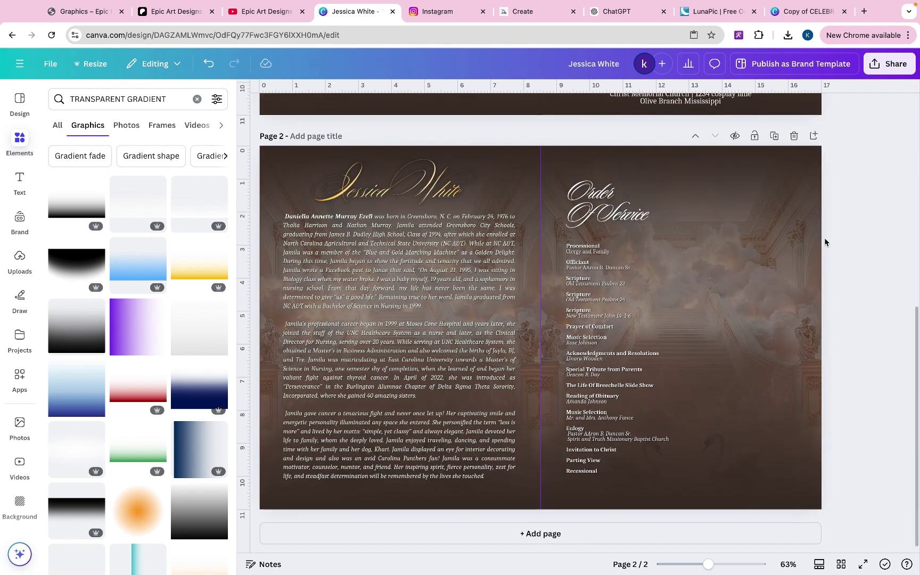
pyautogui.scroll(7, 824, 242)
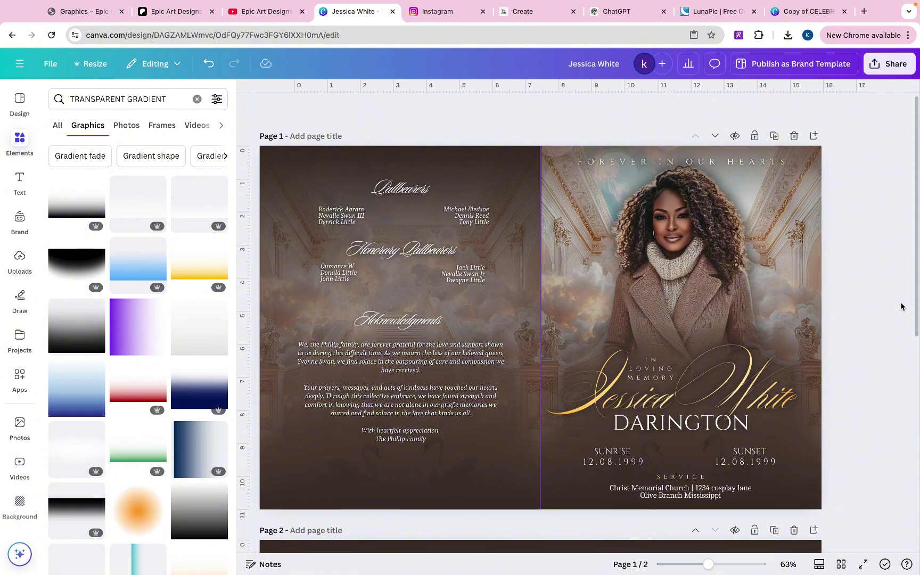